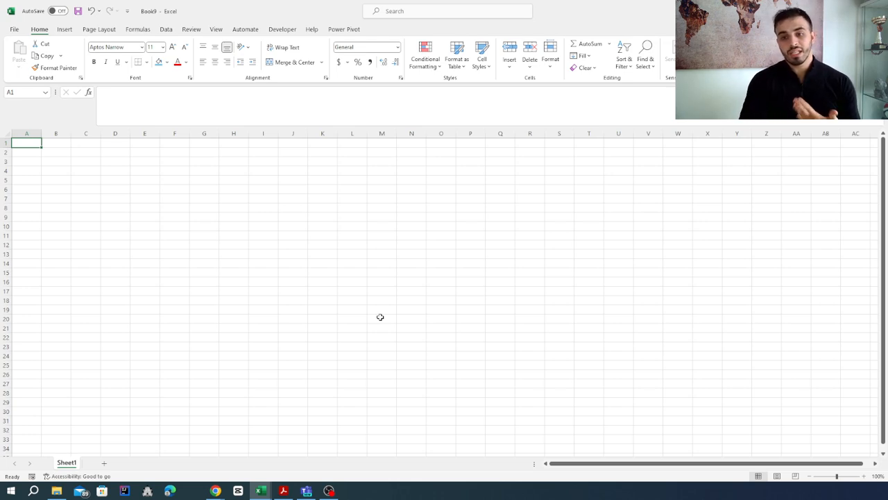
Enter the heading "Day 1" in cell I8
{"action": "left_click", "coordinate": [230, 206]}
{"action": "left_click", "coordinate": [264, 208]}
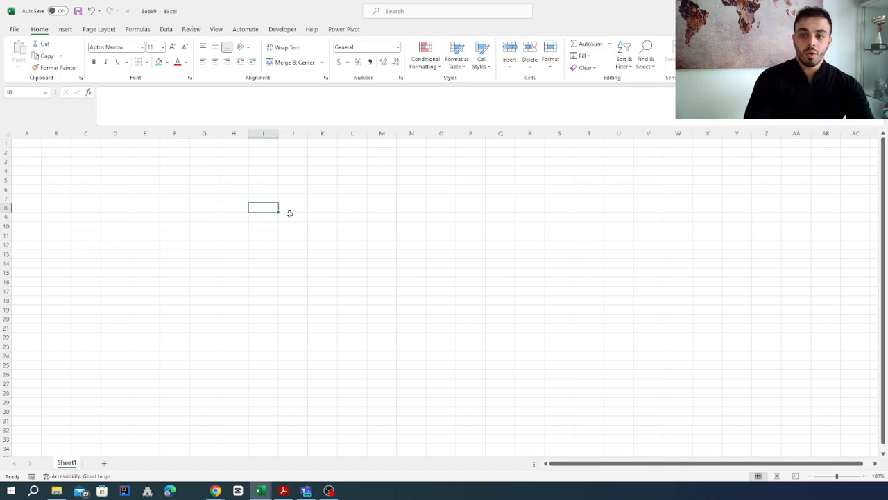
{"action": "type", "text": "Day"}
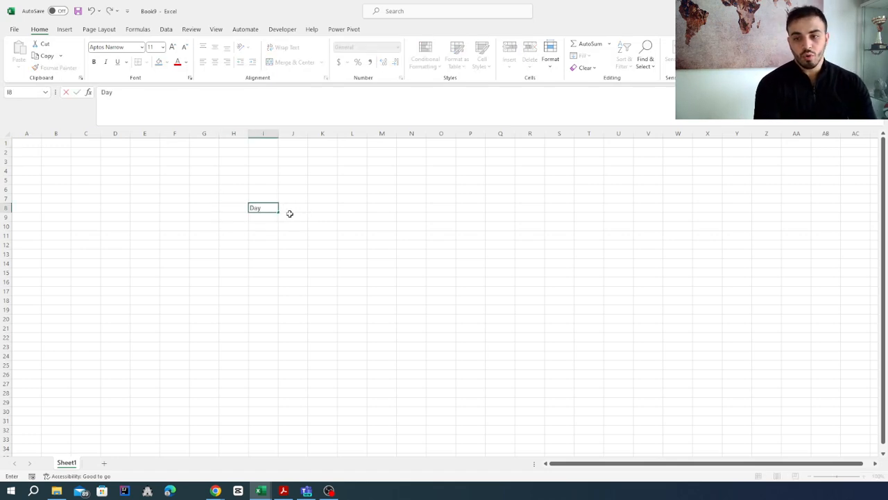
{"action": "type", "text": " 1"}
{"action": "key", "text": "ctrl+Return"}
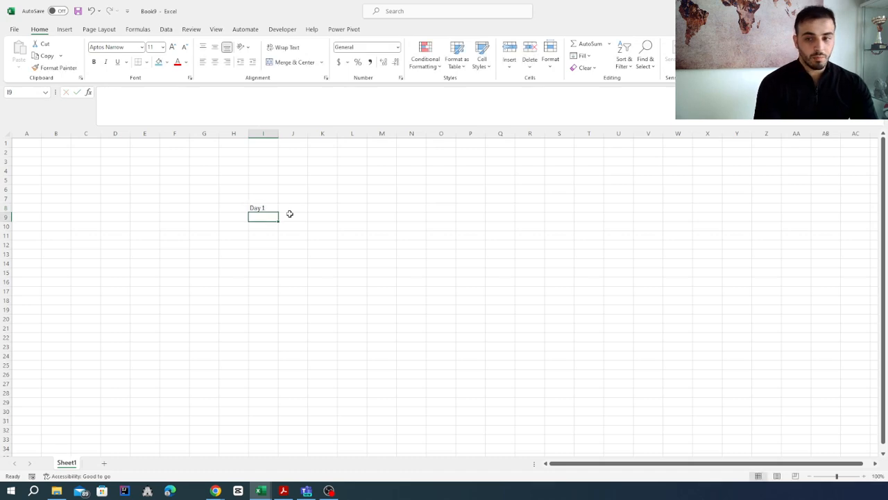
Copy the "Day 1" heading from I8 into cells J8, K8 and L8
{"action": "key", "text": "ctrl+c"}
{"action": "left_click", "coordinate": [289, 213]}
{"action": "key", "text": "ctrl+v"}
{"action": "key", "text": "Right"}
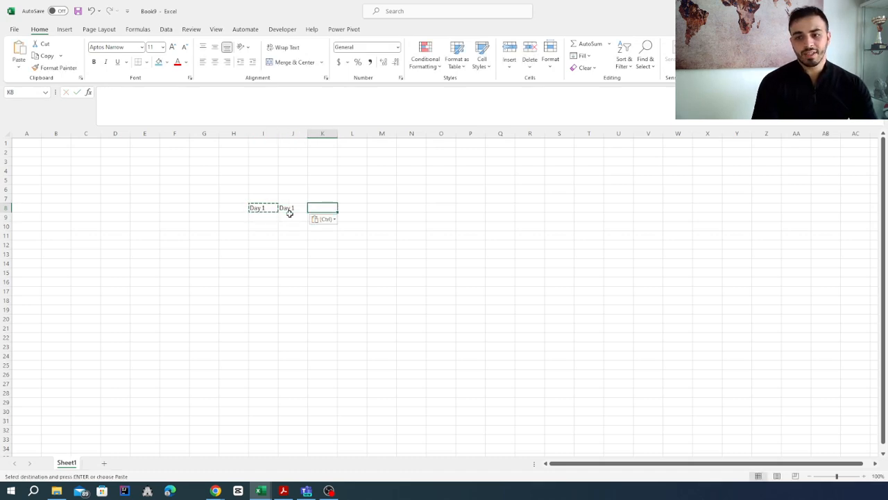
{"action": "key", "text": "ctrl+v"}
{"action": "key", "text": "Right"}
{"action": "key", "text": "ctrl+v"}
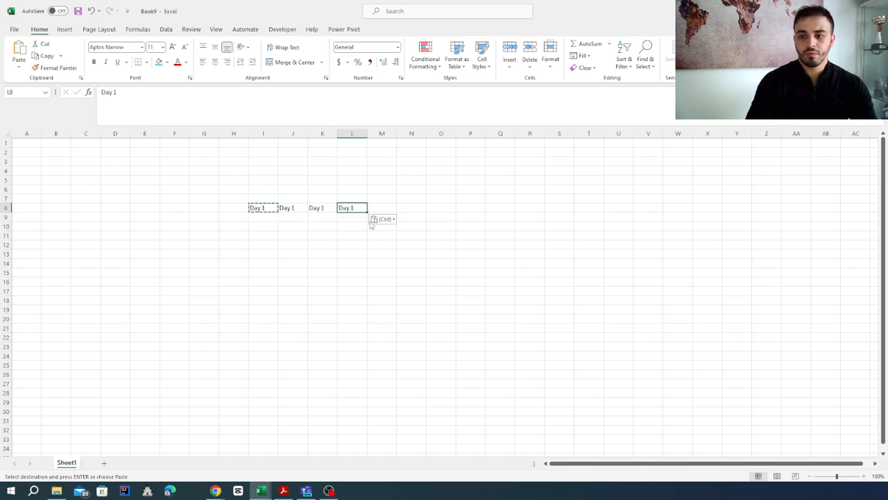
{"action": "left_click", "coordinate": [375, 223]}
Change the heading in J8 to "Day 2" and the one in K8 to "Day 3"
{"action": "left_click", "coordinate": [283, 211]}
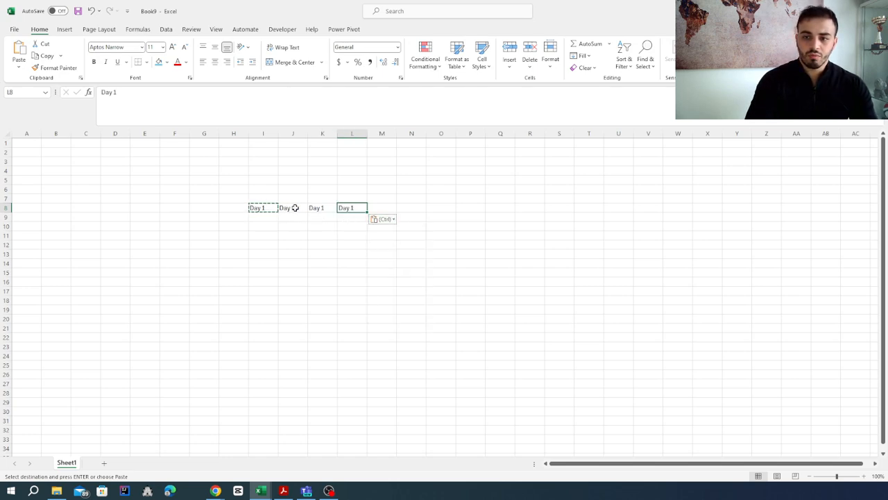
{"action": "left_click", "coordinate": [291, 207]}
{"action": "key", "text": "Escape"}
{"action": "type", "text": "Day 2"}
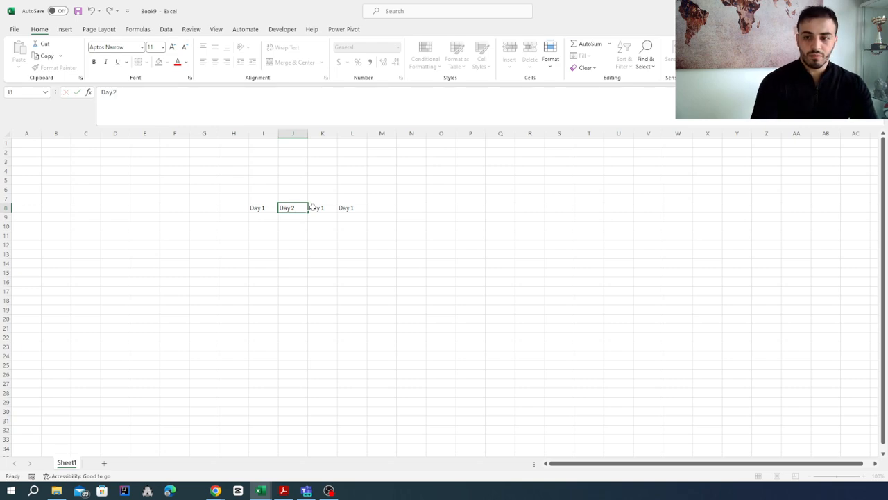
{"action": "left_click", "coordinate": [318, 208]}
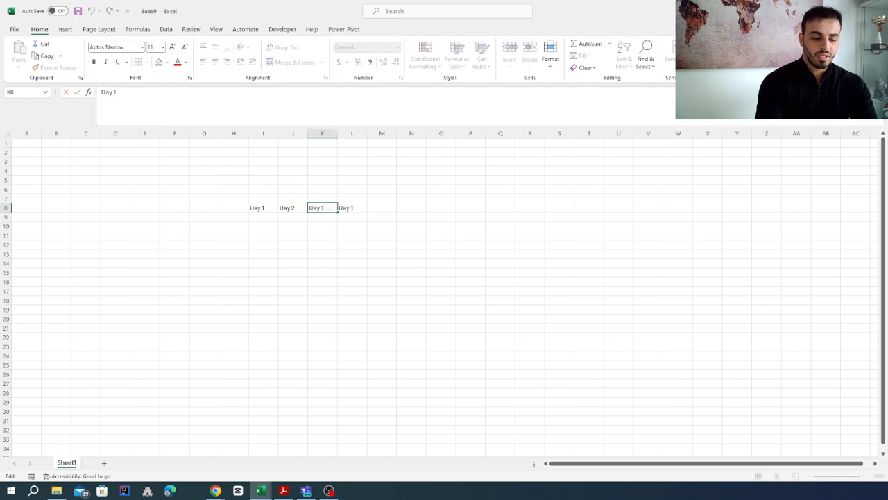
{"action": "key", "text": "Return"}
{"action": "double_click", "coordinate": [324, 207]}
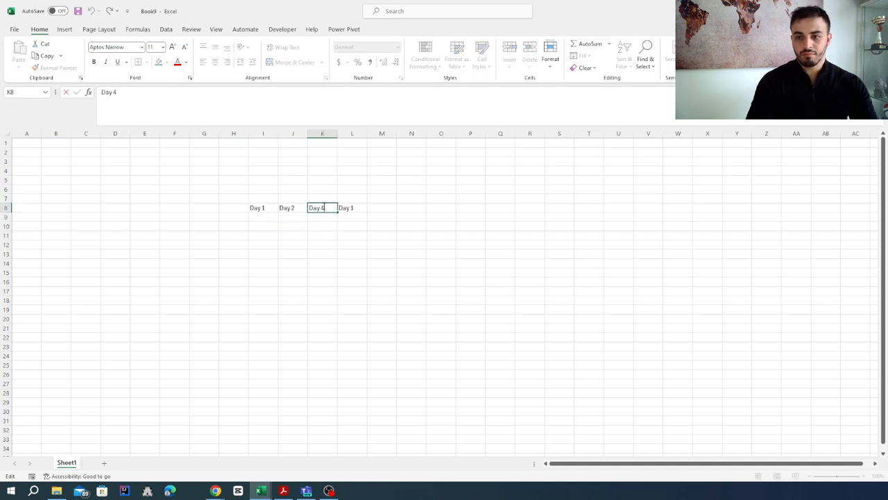
{"action": "key", "text": "BackSpace"}
{"action": "type", "text": "3"}
{"action": "key", "text": "Return"}
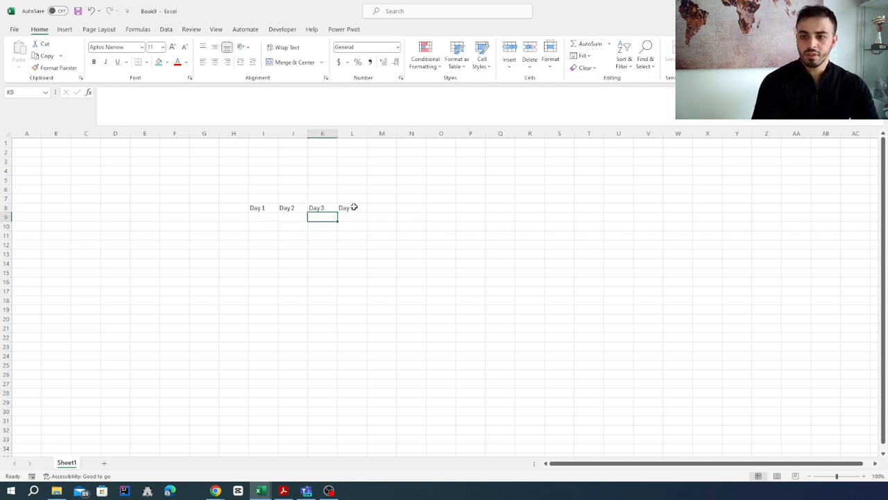
Change the heading in cell L8 to "Day 4"
{"action": "left_click", "coordinate": [351, 207]}
{"action": "double_click", "coordinate": [355, 207]}
{"action": "key", "text": "BackSpace"}
{"action": "type", "text": "4"}
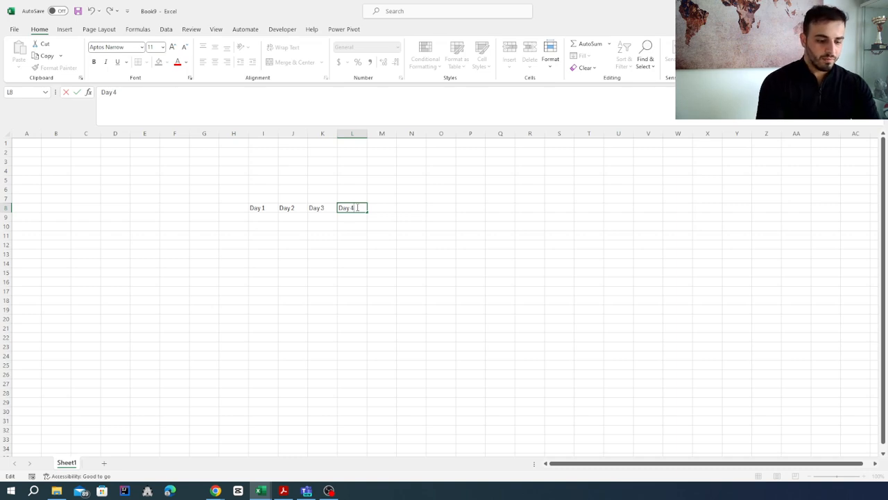
{"action": "key", "text": "Return"}
Extend the day headings from L8 across to O8 with a fill series ending at "Day 7"
{"action": "left_click", "coordinate": [364, 208]}
{"action": "left_click_drag", "start_coordinate": [368, 212], "coordinate": [445, 214]}
{"action": "left_click", "coordinate": [335, 262]}
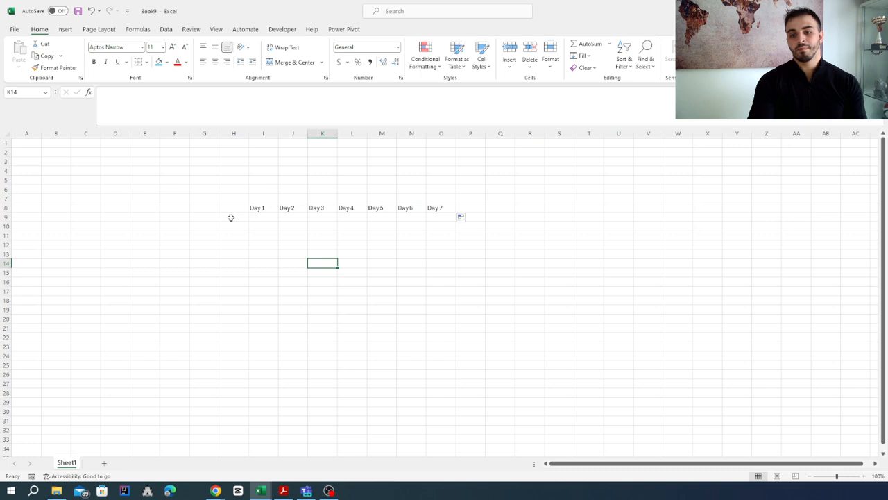
Merge and center cells H9:H10 and enter the row label "First part" in the merged cell
{"action": "left_click_drag", "start_coordinate": [230, 218], "coordinate": [229, 227]}
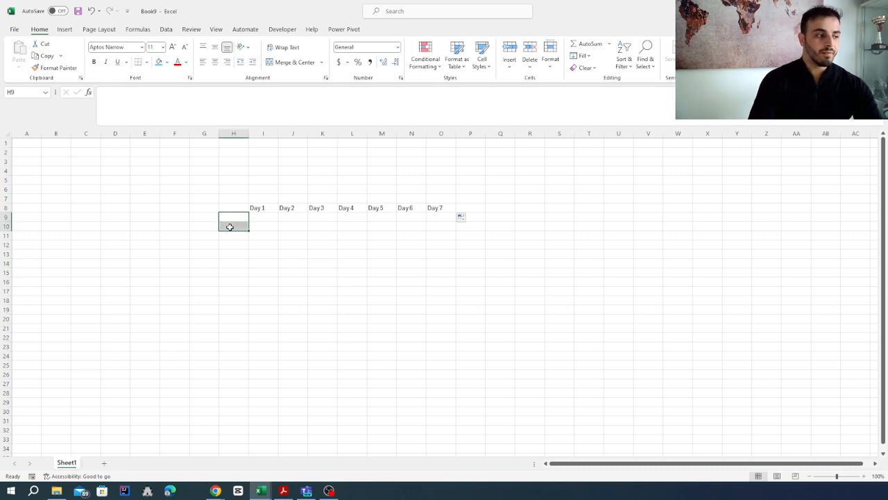
{"action": "left_click", "coordinate": [279, 63]}
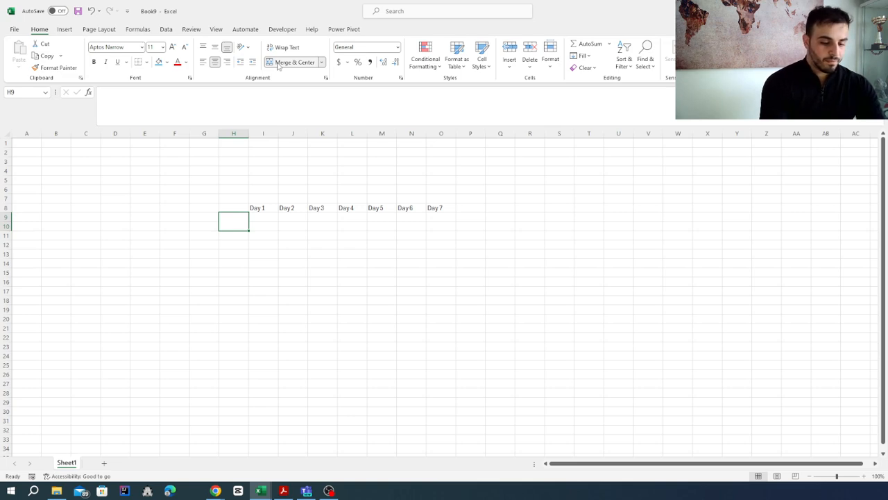
{"action": "key", "text": "BackSpace"}
{"action": "type", "text": "FIRs"}
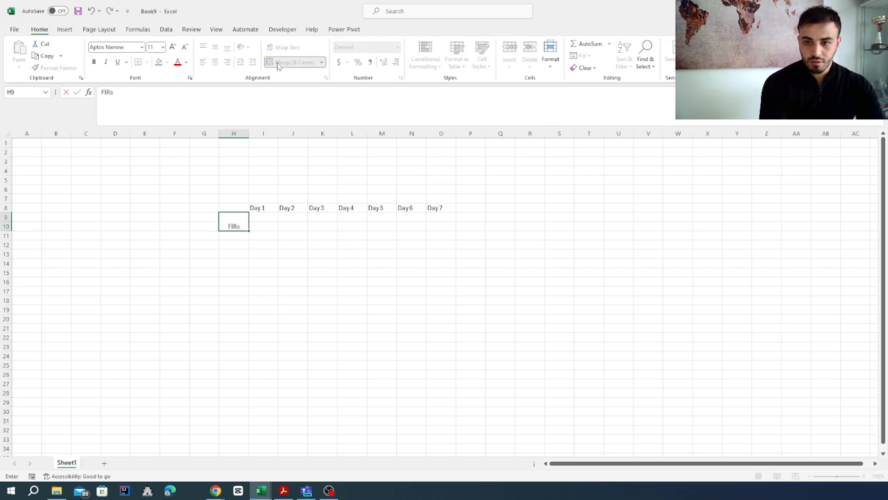
{"action": "key", "text": "BackSpace"}
{"action": "type", "text": "rsyt"}
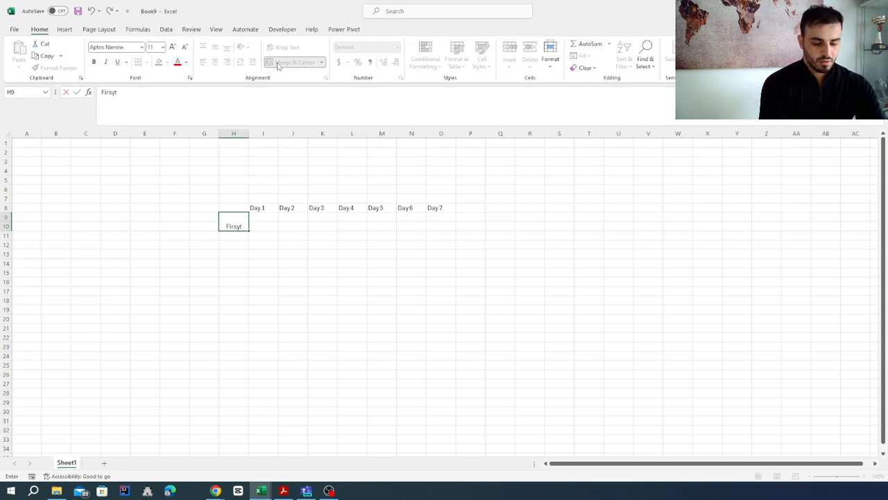
{"action": "key", "text": "BackSpace"}
{"action": "key", "text": "BackSpace"}
{"action": "type", "text": "t par"}
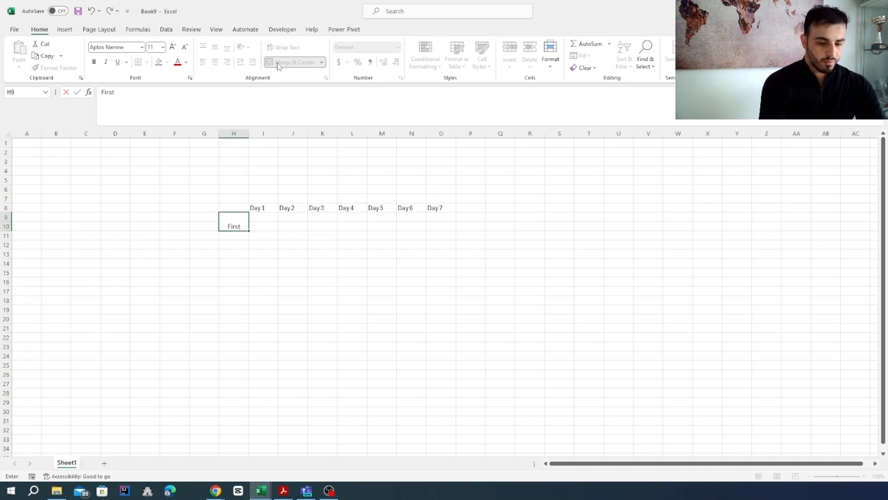
{"action": "type", "text": "t"}
{"action": "key", "text": "Return"}
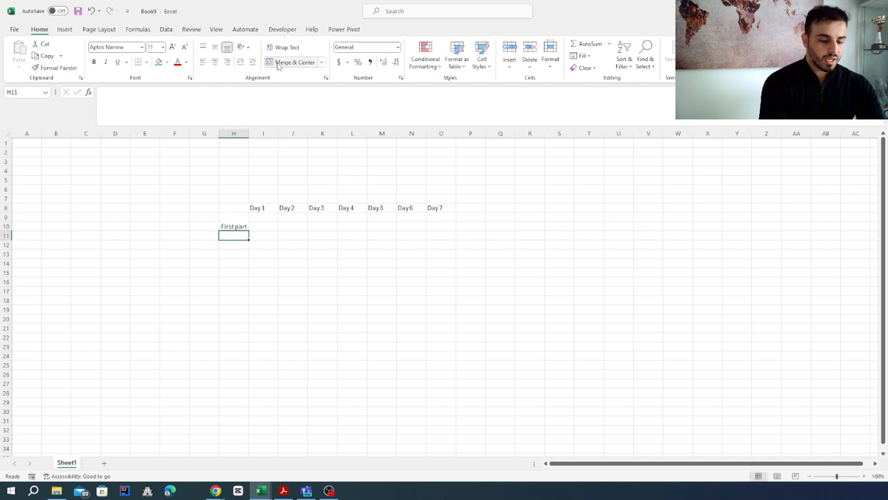
Enter the row label "Break" in H11 and merge and center cells H12:H13 below it
{"action": "type", "text": "Break"}
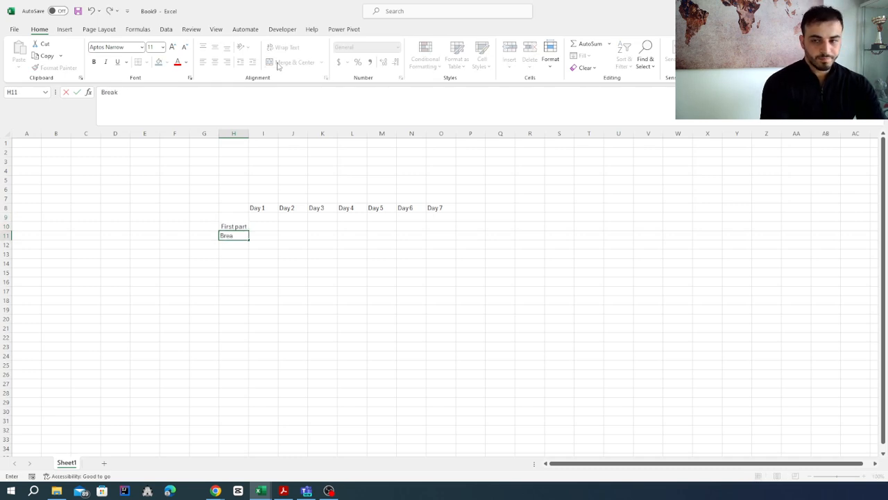
{"action": "key", "text": "Return"}
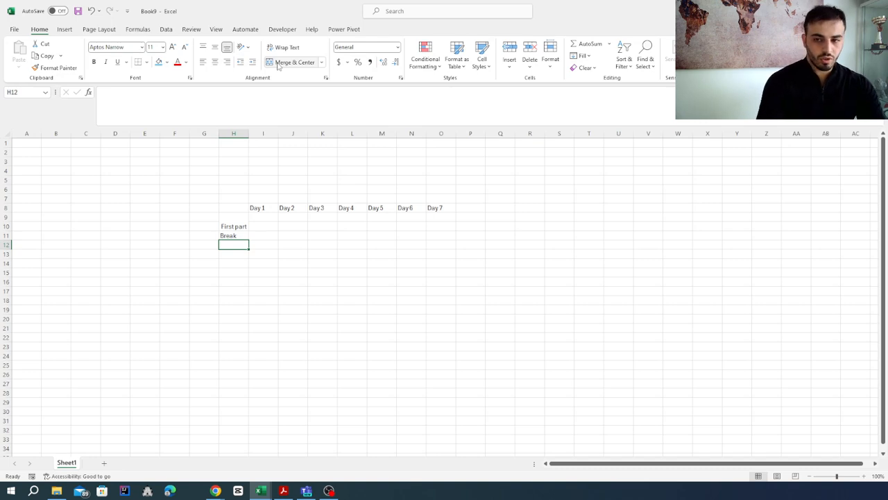
{"action": "left_click_drag", "start_coordinate": [235, 246], "coordinate": [236, 253]}
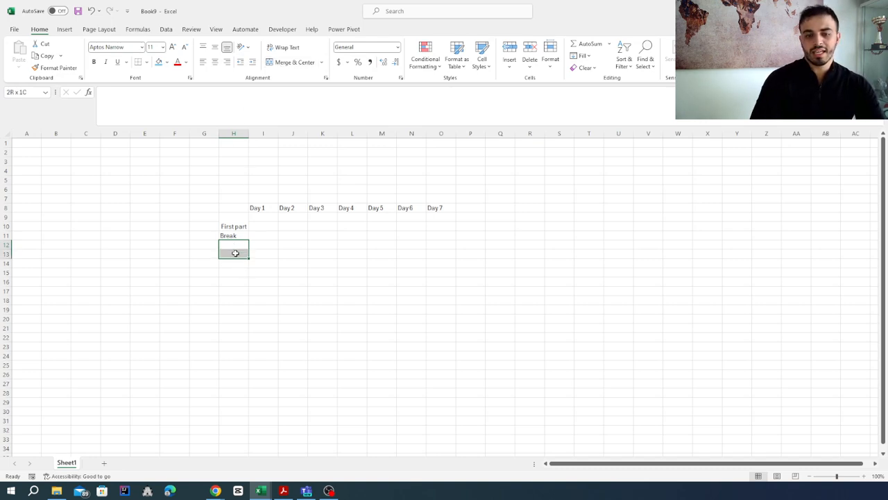
{"action": "left_click", "coordinate": [276, 62]}
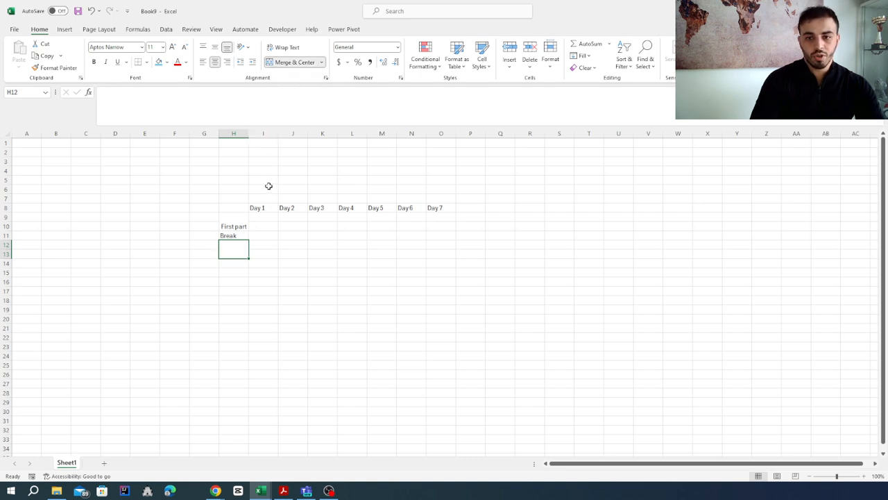
Widen column H slightly and vertically middle-align the "First part" label
{"action": "left_click_drag", "start_coordinate": [249, 132], "coordinate": [261, 133]}
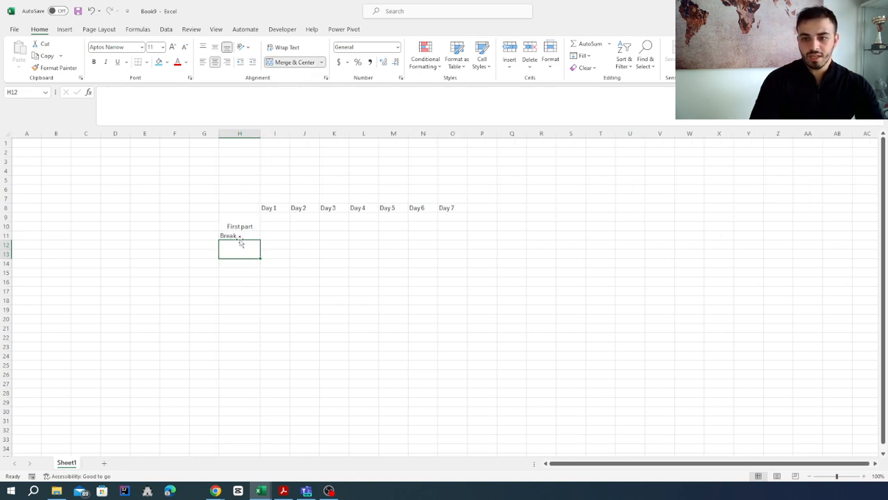
{"action": "left_click", "coordinate": [242, 224]}
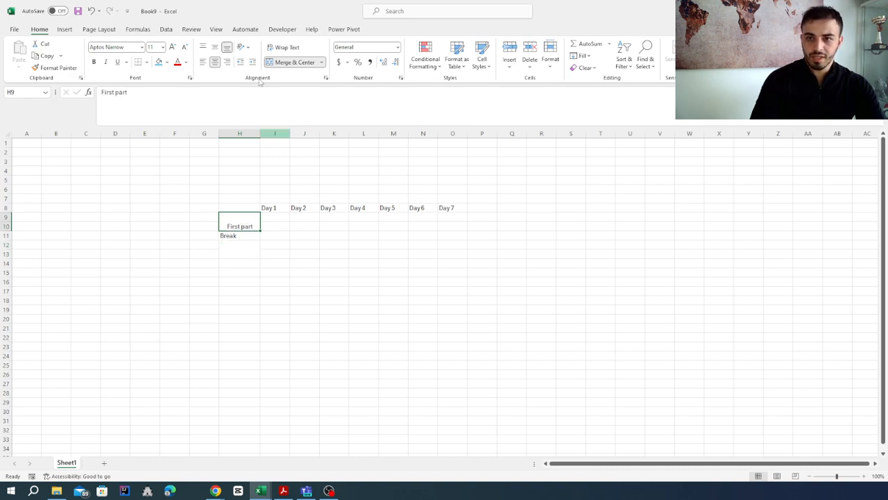
{"action": "scroll", "coordinate": [326, 220], "scroll_direction": "up", "scroll_amount": 1}
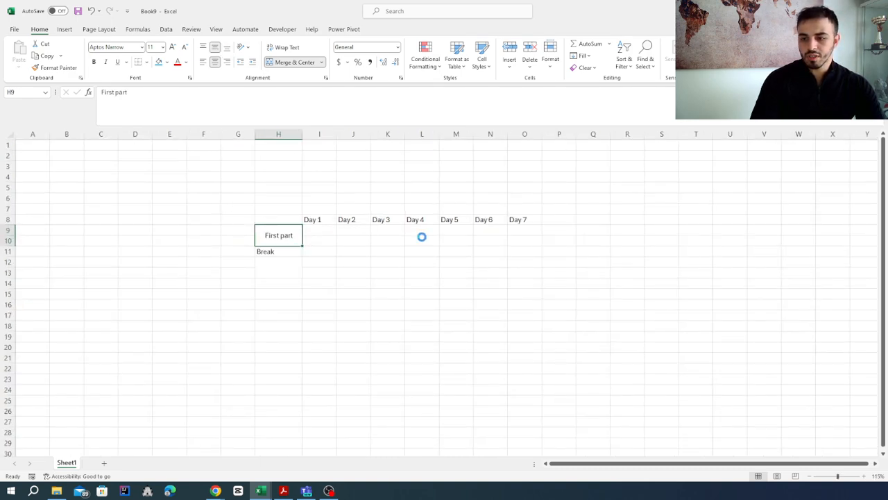
Enter the row label "Second part" in merged cell H12:H13 and middle-align it vertically
{"action": "scroll", "coordinate": [422, 236], "scroll_direction": "up", "scroll_amount": 1}
{"action": "left_click", "coordinate": [312, 271]}
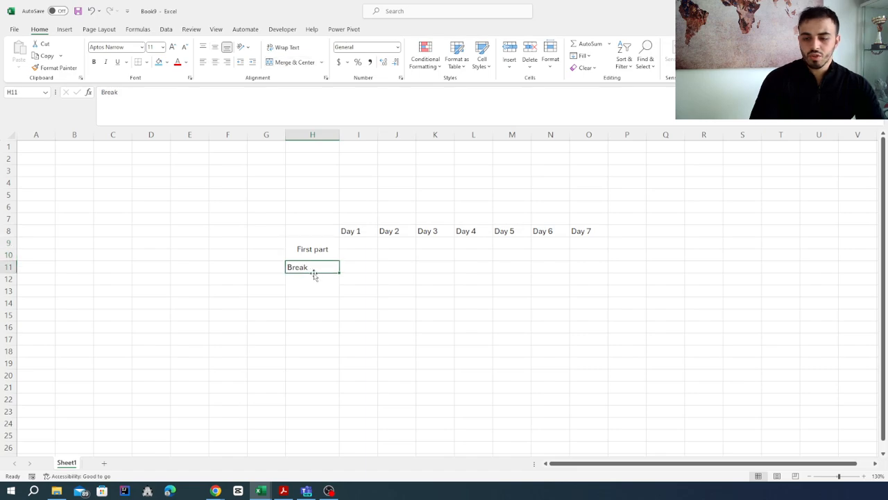
{"action": "left_click", "coordinate": [313, 258]}
{"action": "left_click", "coordinate": [312, 269]}
{"action": "left_click", "coordinate": [313, 282]}
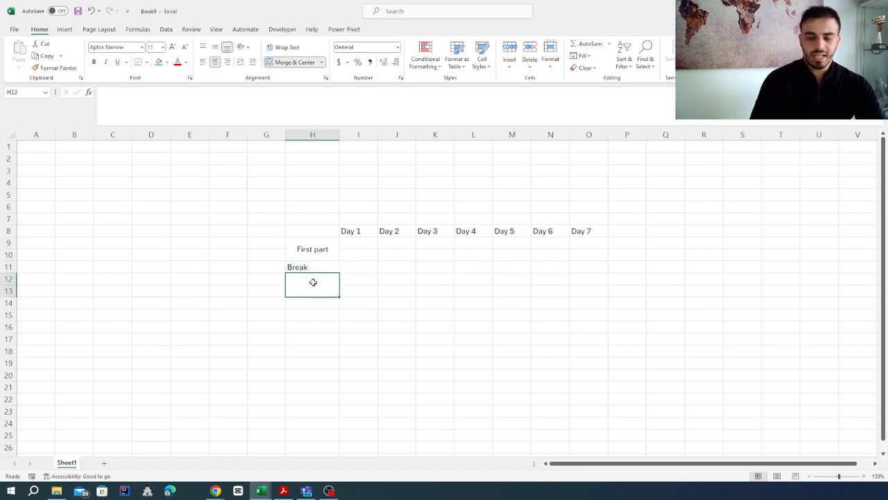
{"action": "type", "text": "Secon"}
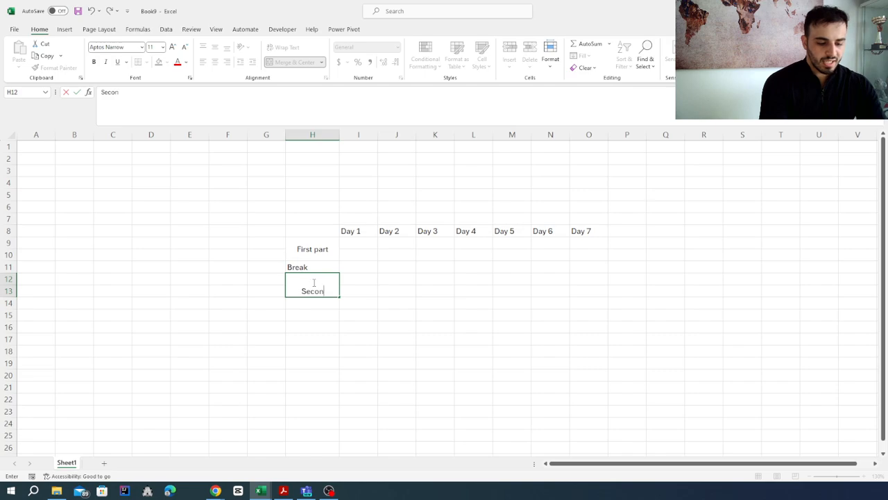
{"action": "type", "text": "d part"}
{"action": "key", "text": "Return"}
{"action": "left_click", "coordinate": [315, 282]}
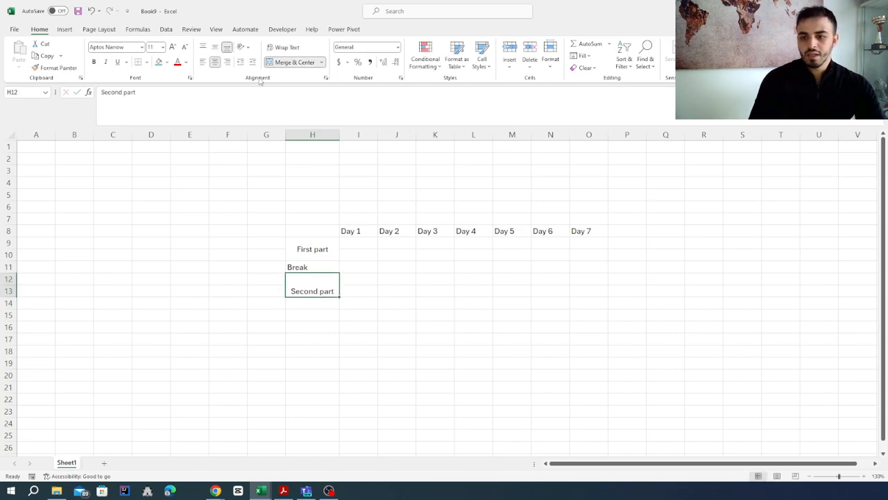
{"action": "left_click", "coordinate": [215, 46]}
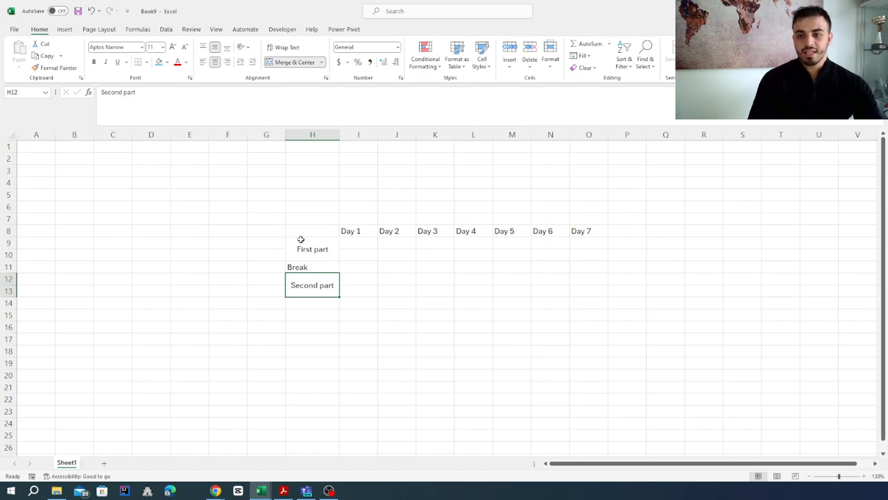
Apply all borders to the schedule table range H8:O13
{"action": "mouse_move", "coordinate": [304, 237]}
{"action": "left_mouse_down"}
{"action": "mouse_move", "coordinate": [444, 293]}
{"action": "mouse_move", "coordinate": [546, 310]}
{"action": "mouse_move", "coordinate": [589, 287]}
{"action": "left_mouse_up"}
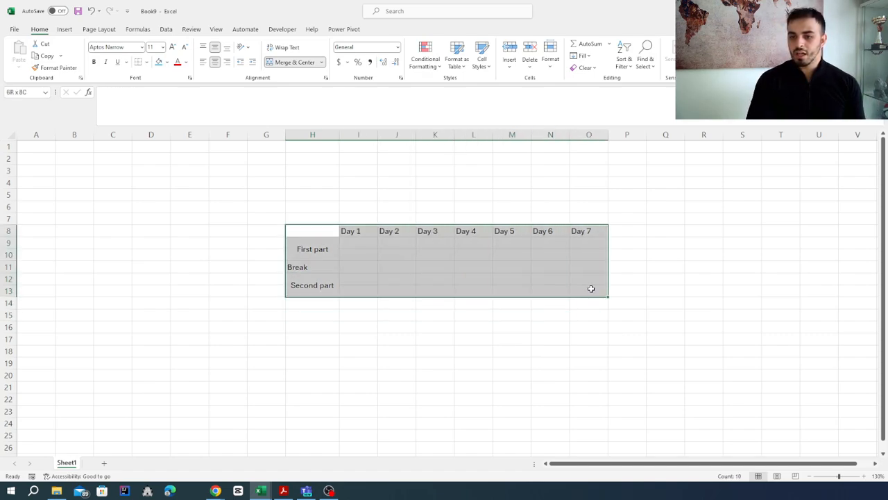
{"action": "left_click", "coordinate": [148, 62]}
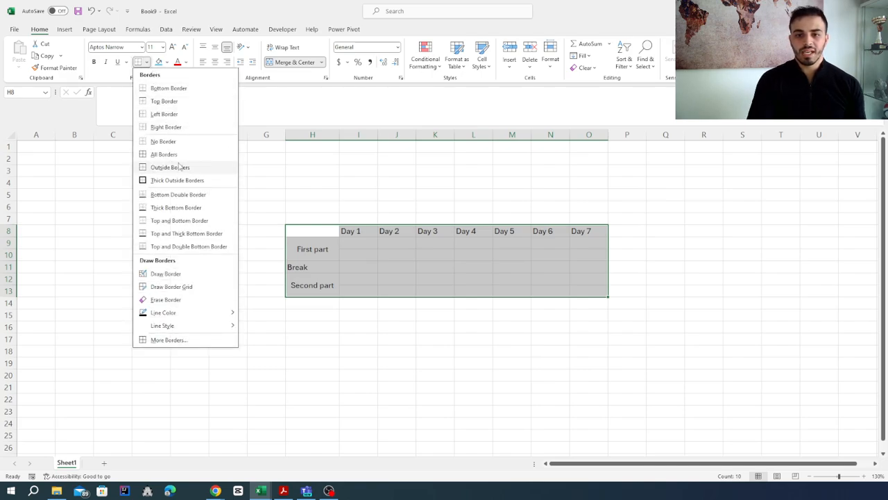
{"action": "left_click", "coordinate": [178, 157]}
{"action": "left_click", "coordinate": [448, 351]}
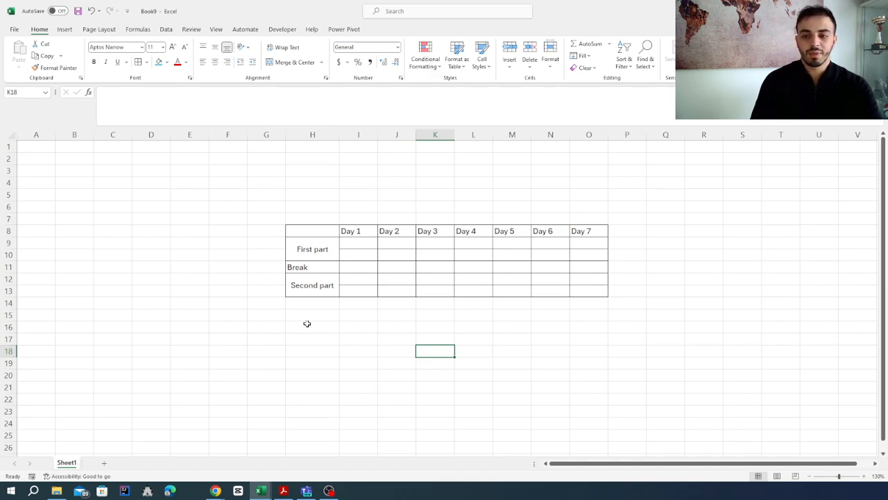
Center the "Break" label in H11 horizontally
{"action": "left_click", "coordinate": [310, 268]}
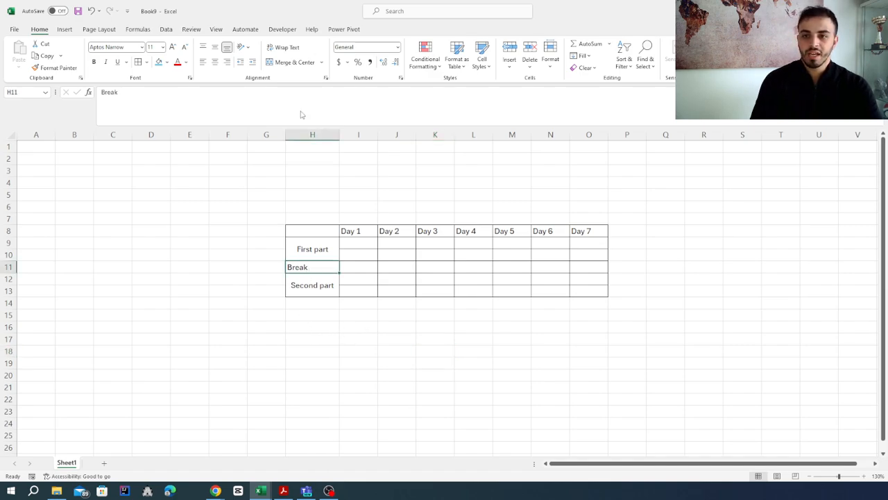
{"action": "left_click", "coordinate": [215, 62]}
{"action": "left_click", "coordinate": [305, 313]}
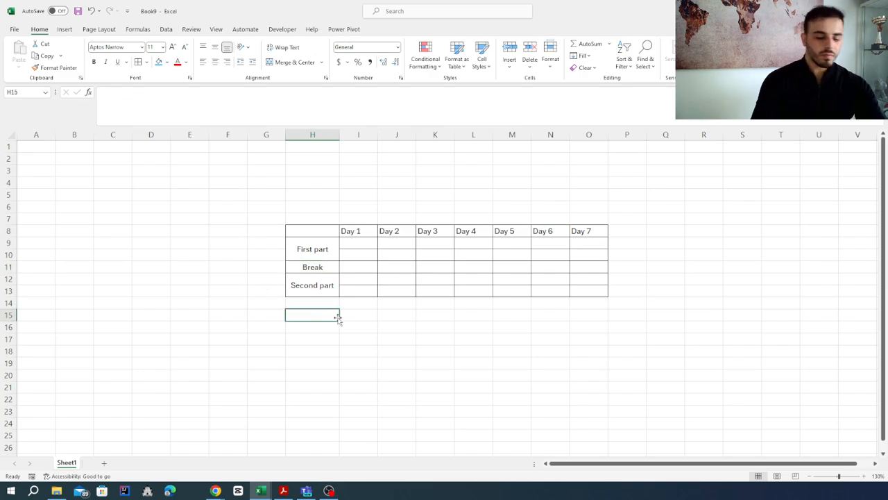
Enter the labels "Total hours worked" in H15 and "Total Pay" in H16, and widen column H to fit them
{"action": "type", "text": "Total"}
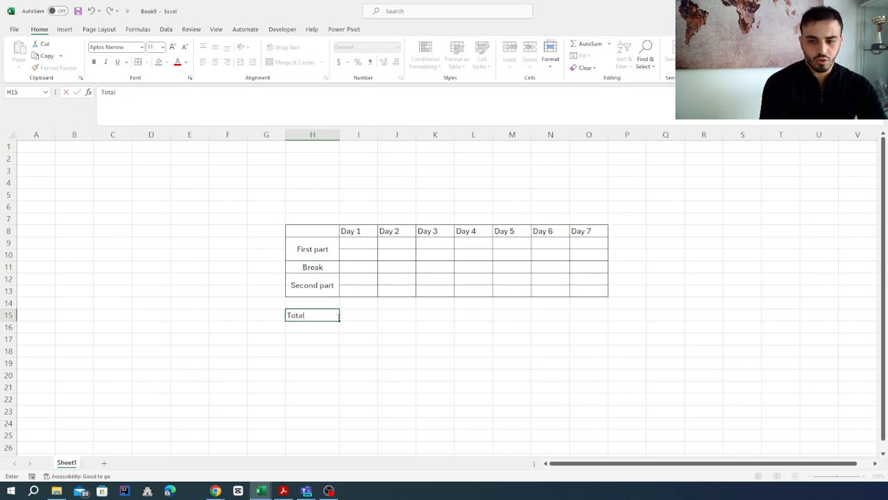
{"action": "type", "text": " hours worked"}
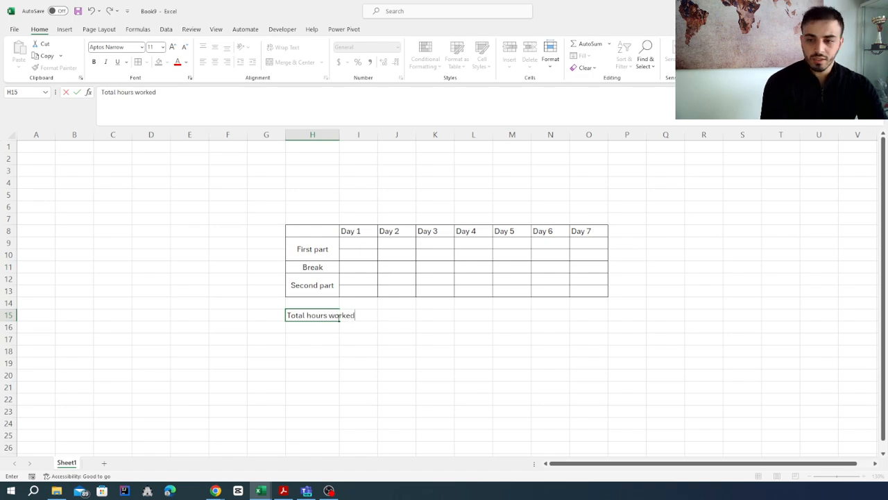
{"action": "key", "text": "Return"}
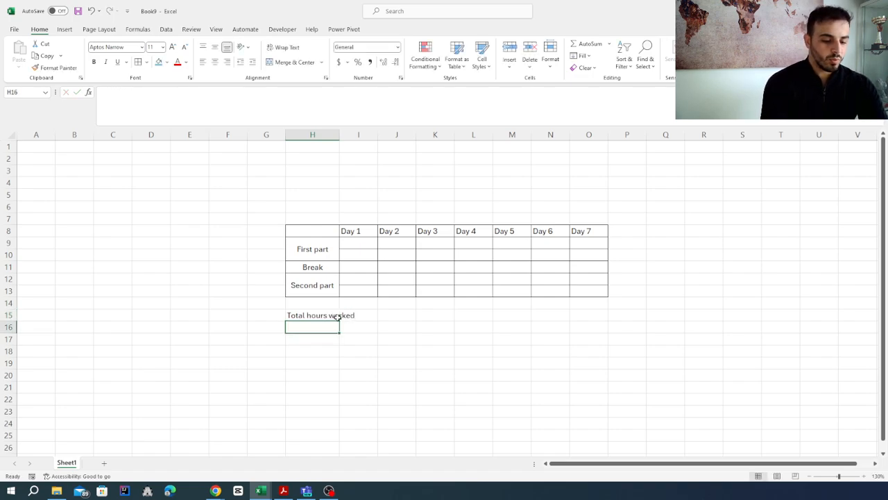
{"action": "type", "text": "Total"}
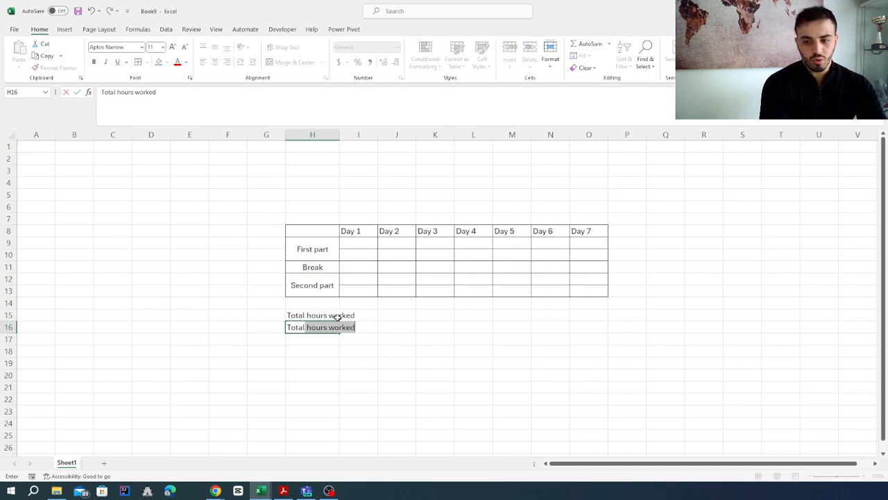
{"action": "type", "text": " Pay"}
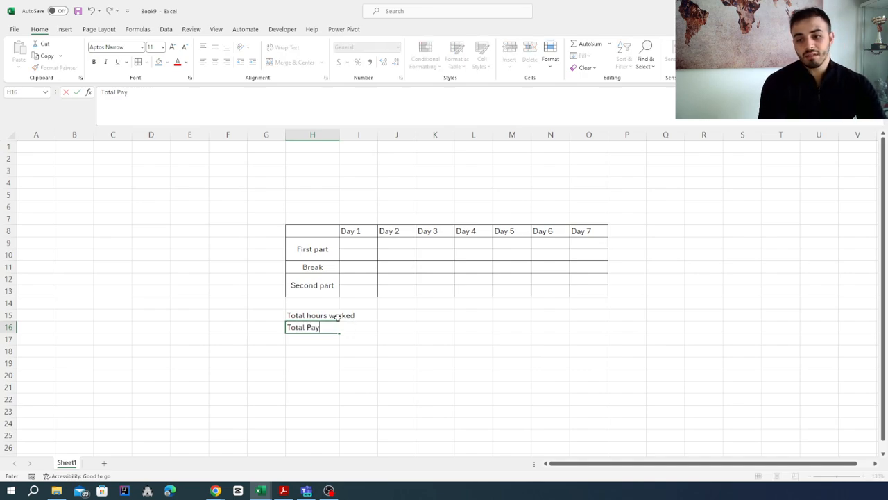
{"action": "key", "text": "Return"}
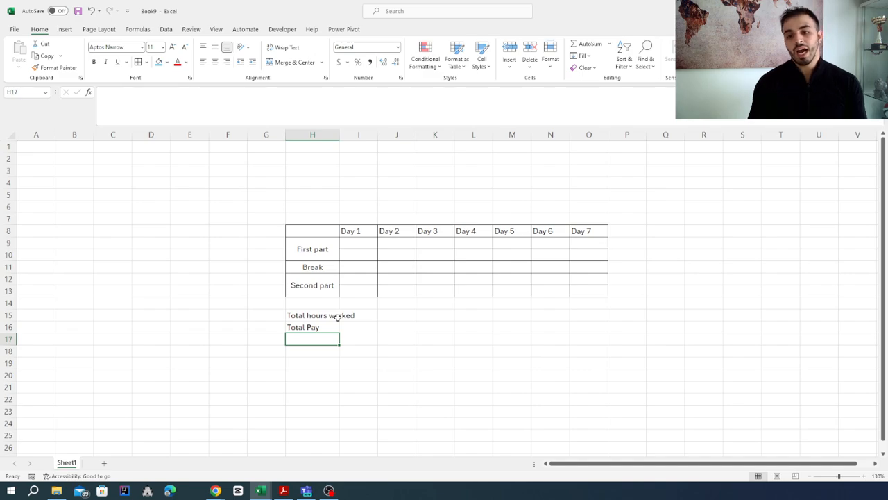
{"action": "left_click_drag", "start_coordinate": [340, 134], "coordinate": [358, 134]}
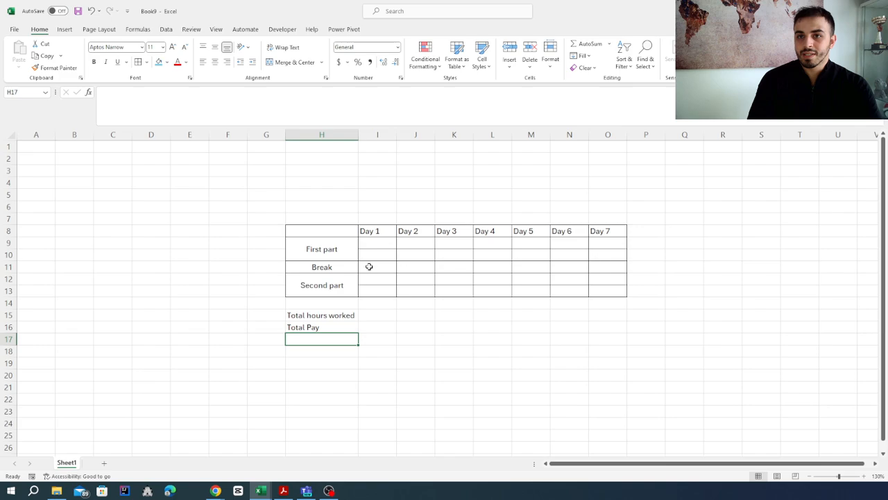
Enter the Day 1 first-part start time 08:15:00 in I9 and end time 11:45:00 in I10
{"action": "left_click", "coordinate": [373, 245]}
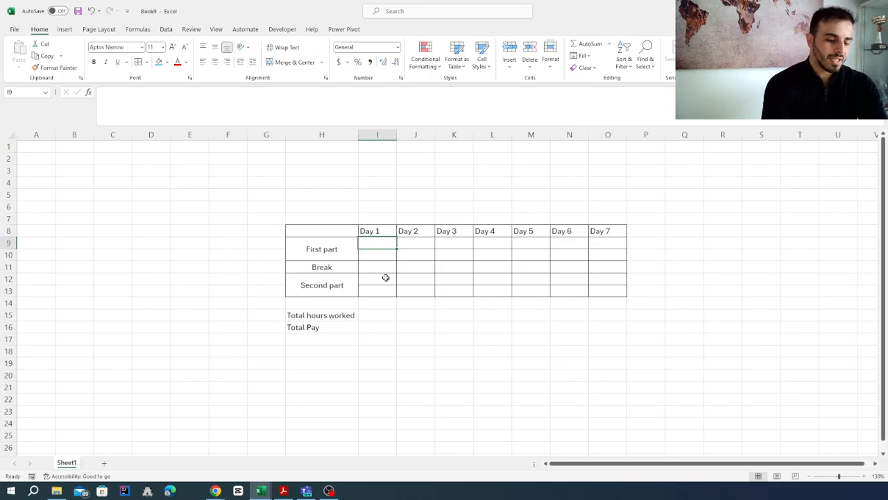
{"action": "type", "text": "0"}
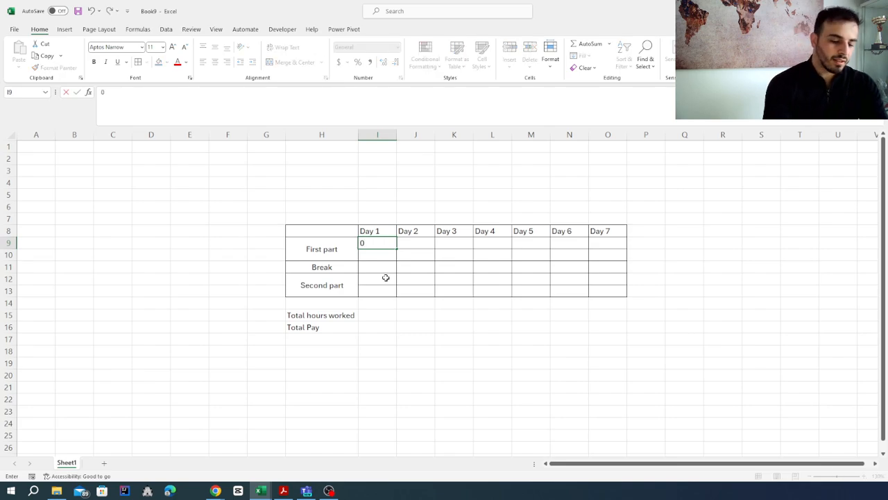
{"action": "type", "text": "8:"}
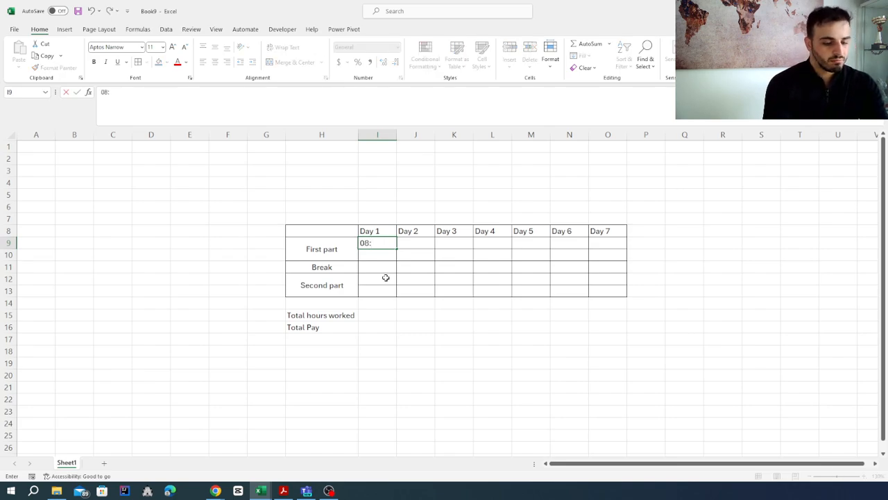
{"action": "type", "text": "15:00"}
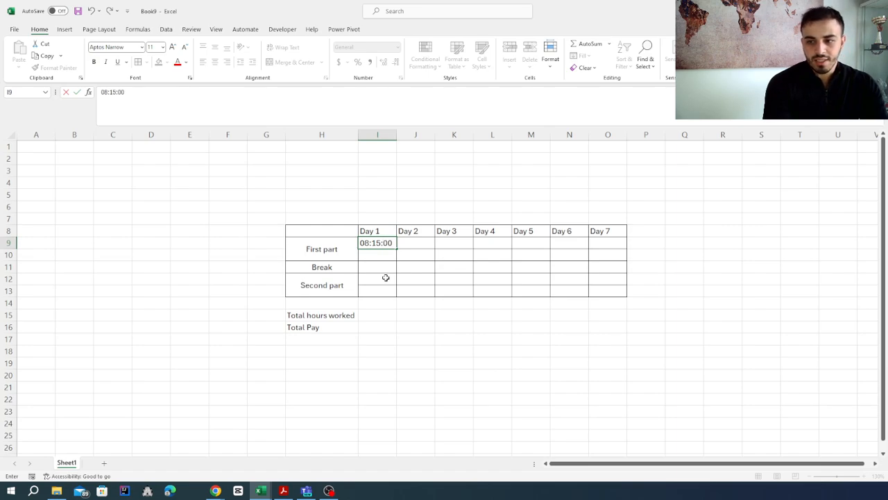
{"action": "key", "text": "Return"}
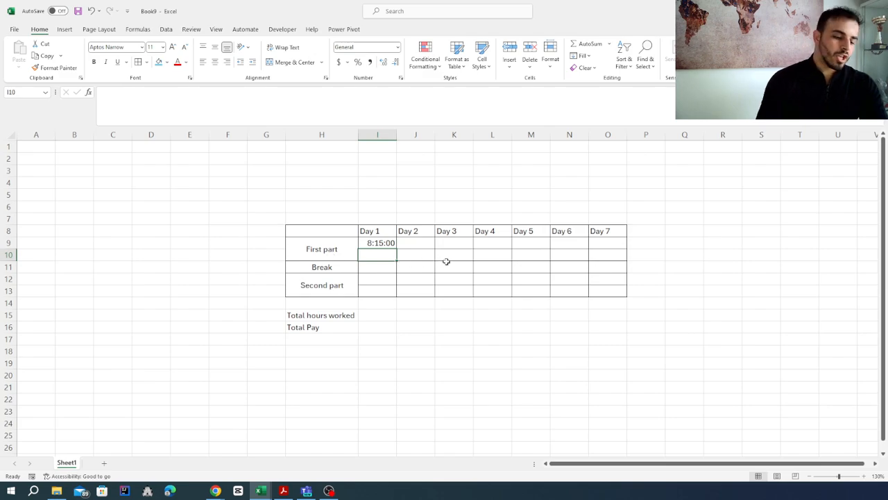
{"action": "type", "text": "11:45:00"}
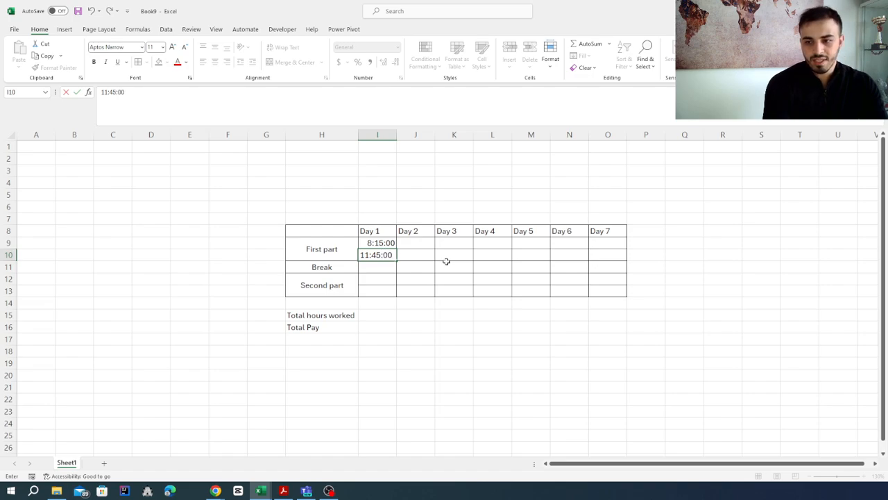
{"action": "key", "text": "Return"}
Enter the Day 1 second-part start time 12:30:00 in I12 and end time 16:00:00 in I13
{"action": "left_click", "coordinate": [380, 280]}
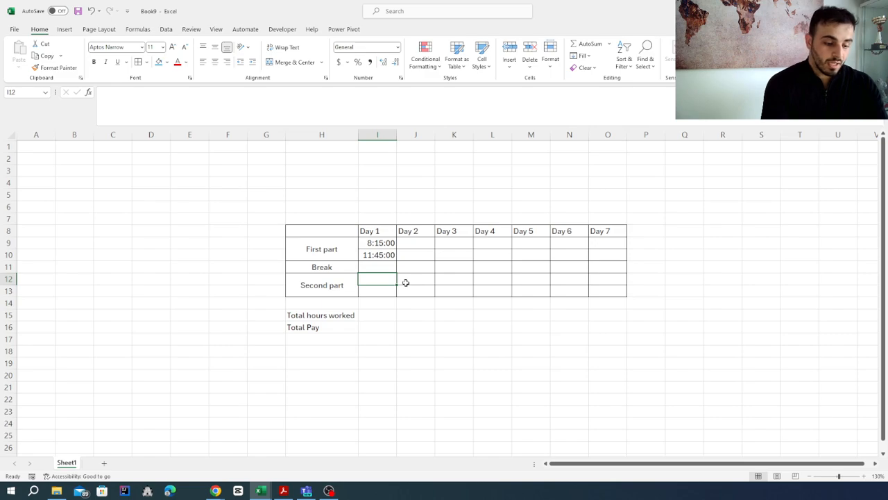
{"action": "type", "text": "12:30:00"}
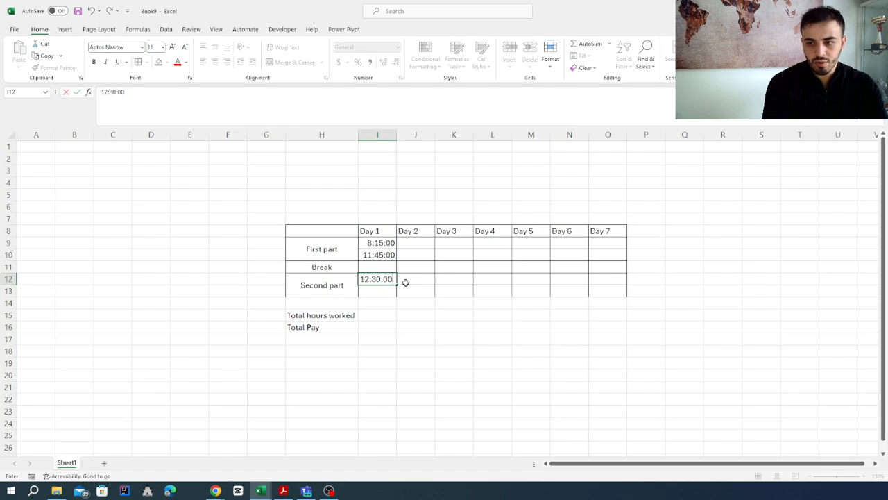
{"action": "key", "text": "Return"}
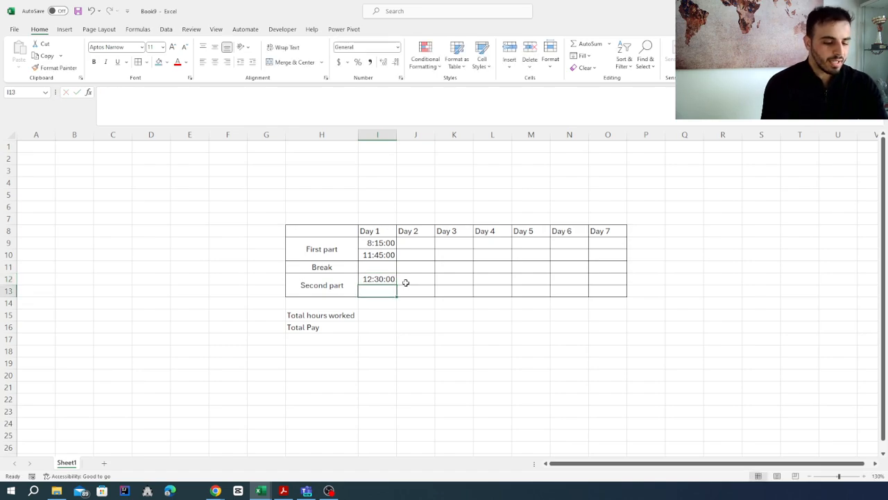
{"action": "type", "text": "16:00"}
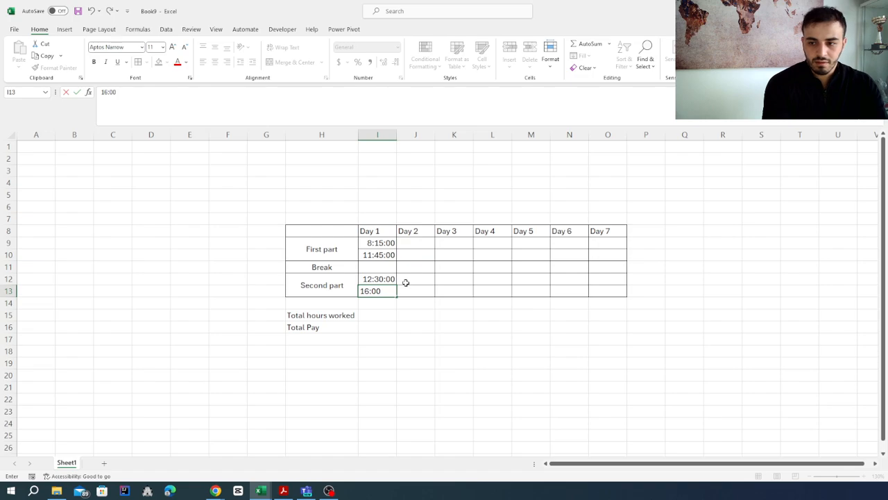
{"action": "type", "text": ":00"}
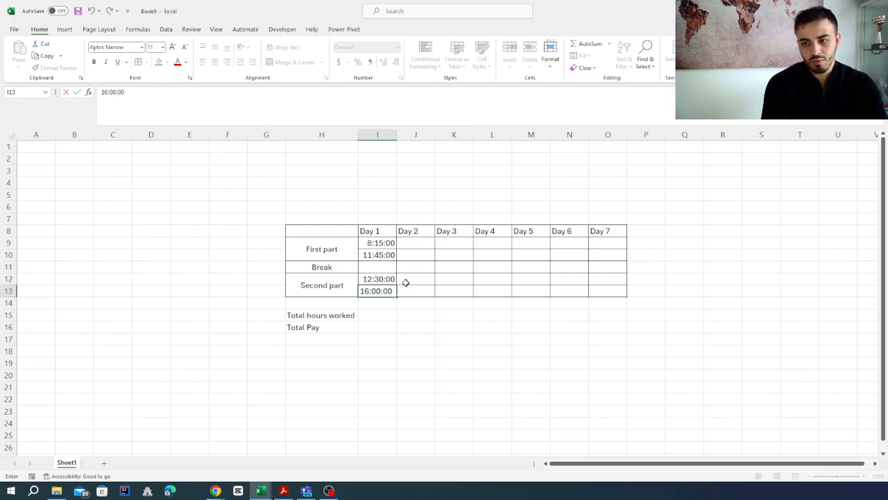
{"action": "key", "text": "Return"}
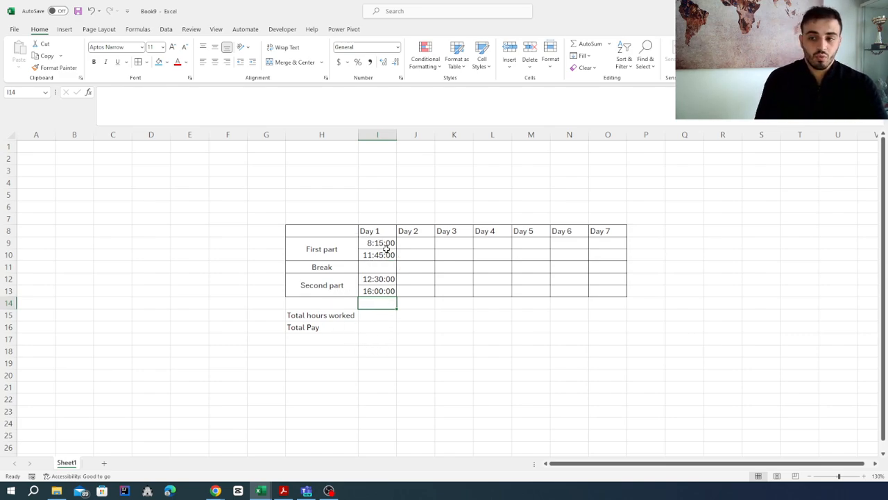
Merge the Break row cells I11:O11 into one cell and fill it with light blue
{"action": "left_click_drag", "start_coordinate": [603, 267], "coordinate": [387, 273]}
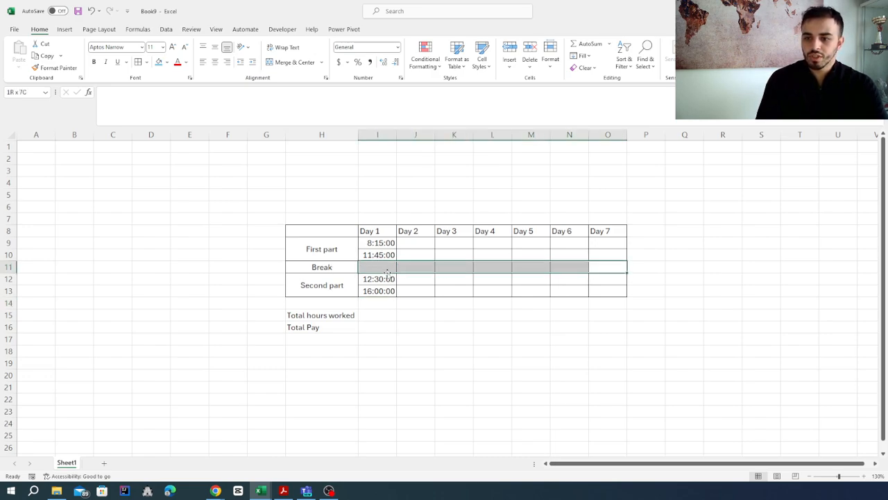
{"action": "left_click", "coordinate": [290, 62]}
{"action": "left_click", "coordinate": [158, 61]}
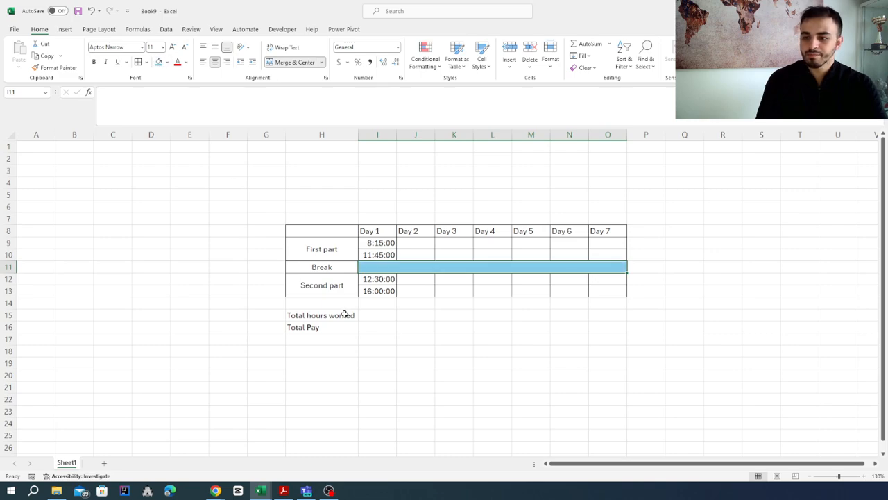
{"action": "left_click", "coordinate": [345, 314]}
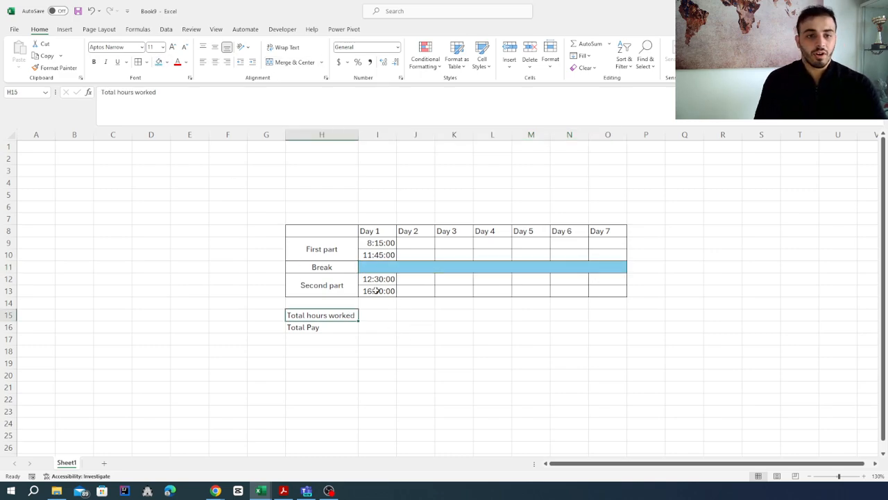
Calculate the Day 1 total hours worked in I15 with the formula =(I10-I9)+(I13-I12)
{"action": "left_click", "coordinate": [372, 310]}
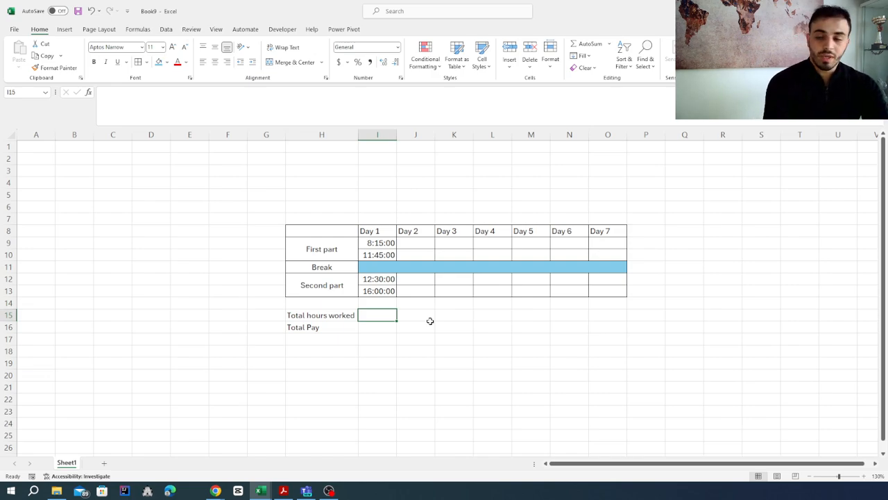
{"action": "type", "text": "="}
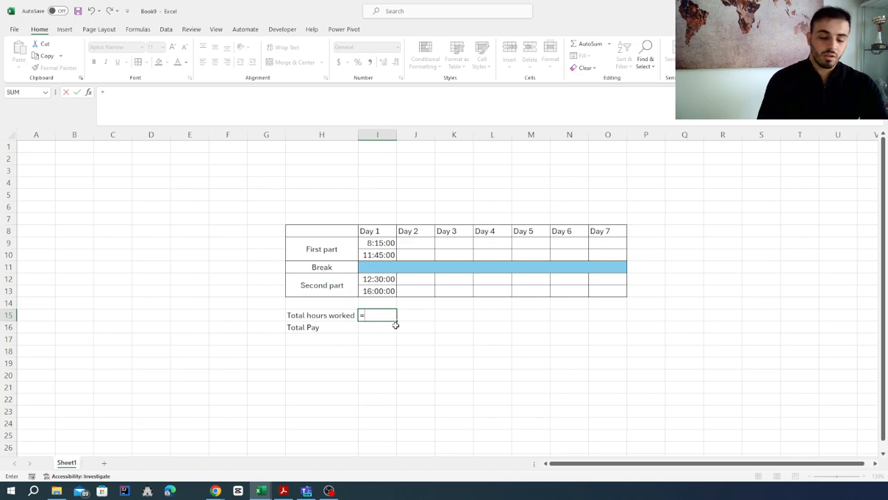
{"action": "type", "text": "("}
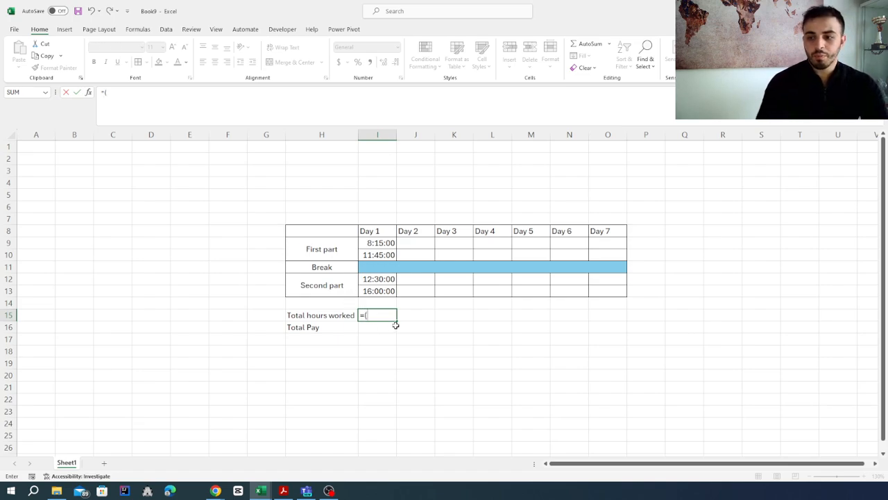
{"action": "left_click", "coordinate": [381, 255]}
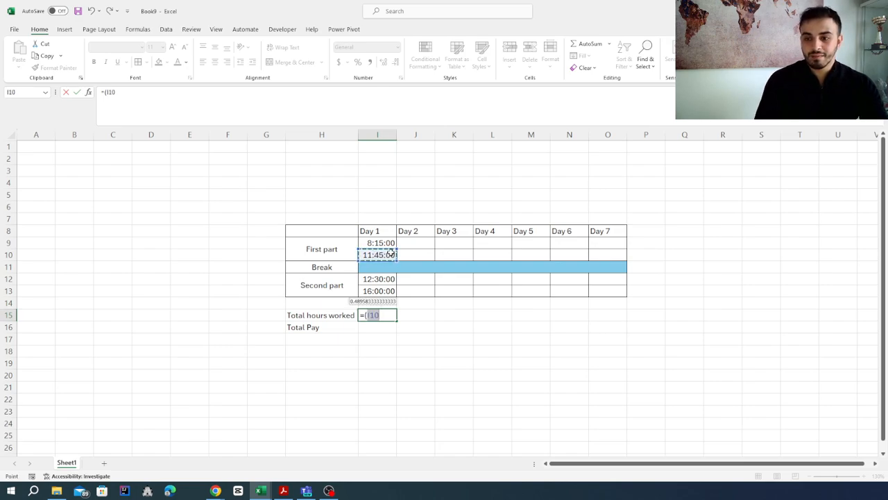
{"action": "type", "text": "-"}
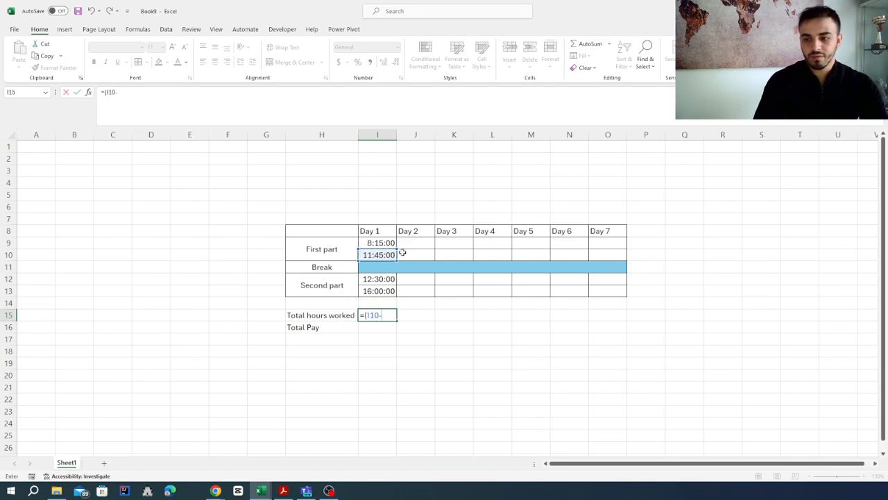
{"action": "left_click", "coordinate": [378, 243]}
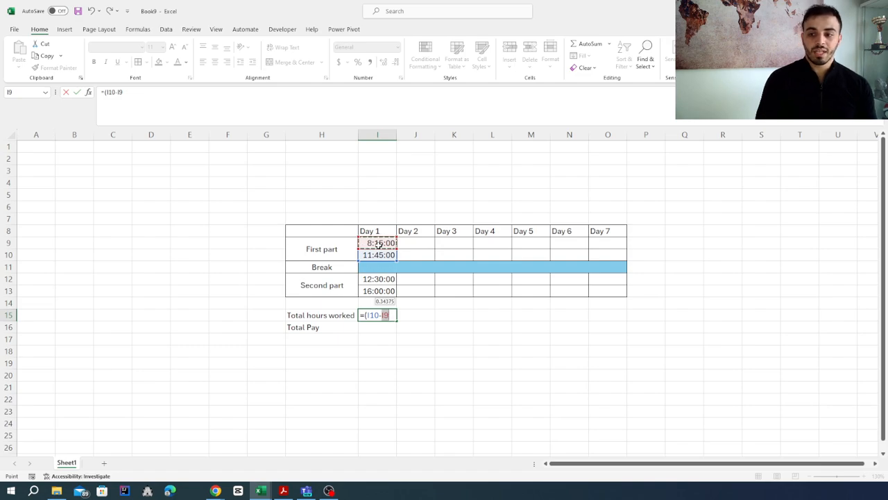
{"action": "type", "text": ")"}
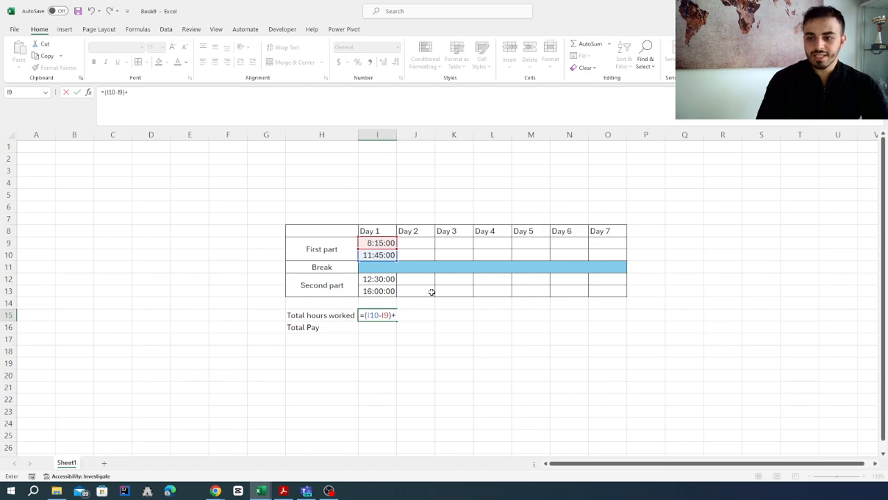
{"action": "type", "text": "+("}
{"action": "left_click", "coordinate": [375, 291]}
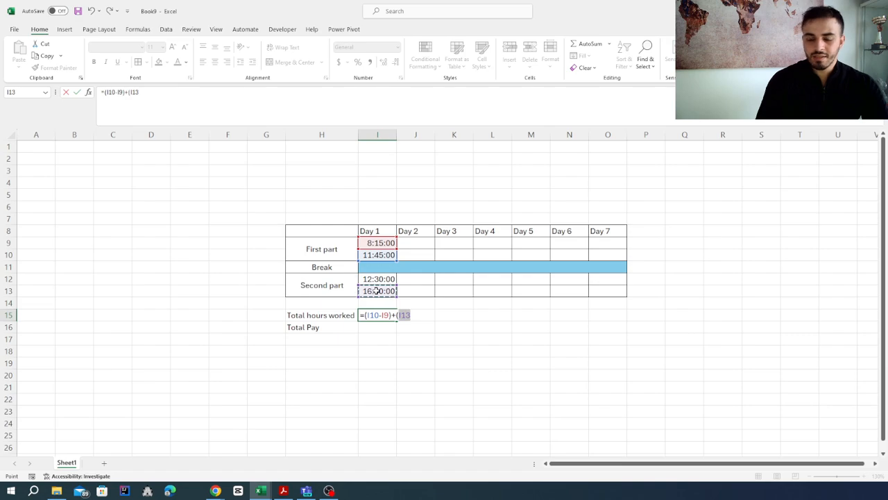
{"action": "type", "text": "-"}
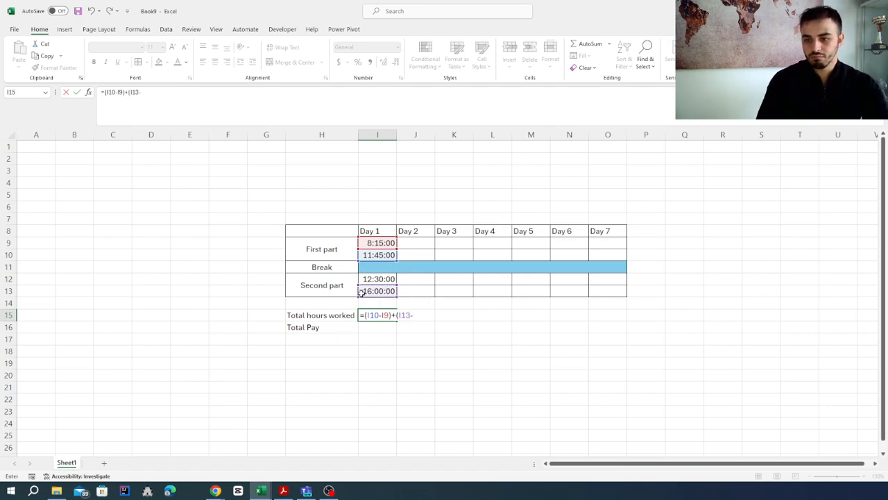
{"action": "left_click", "coordinate": [375, 277]}
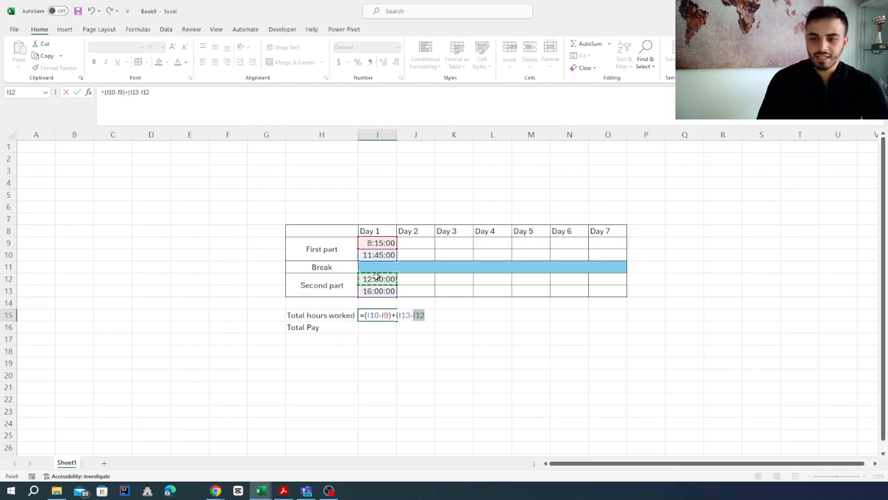
{"action": "type", "text": ")"}
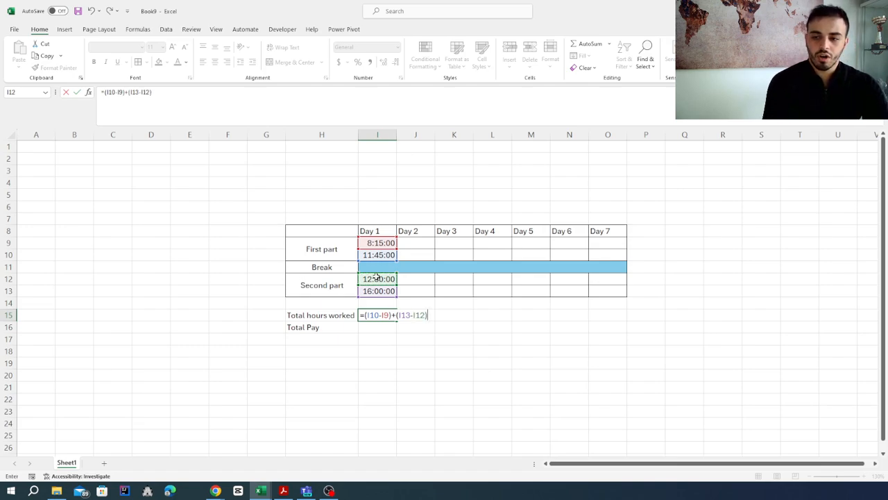
{"action": "key", "text": "Return"}
{"action": "left_click", "coordinate": [389, 315]}
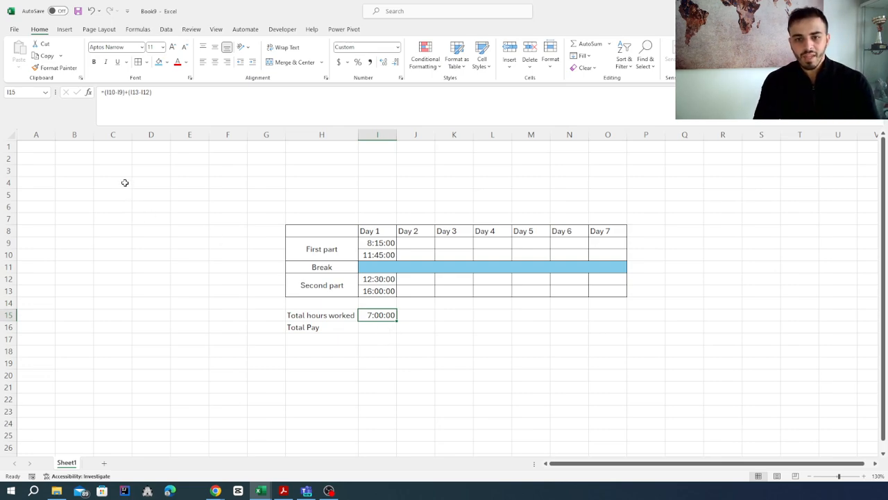
Enter the label Hourly wage in C2 and the value 15$ in C3
{"action": "left_click", "coordinate": [119, 161]}
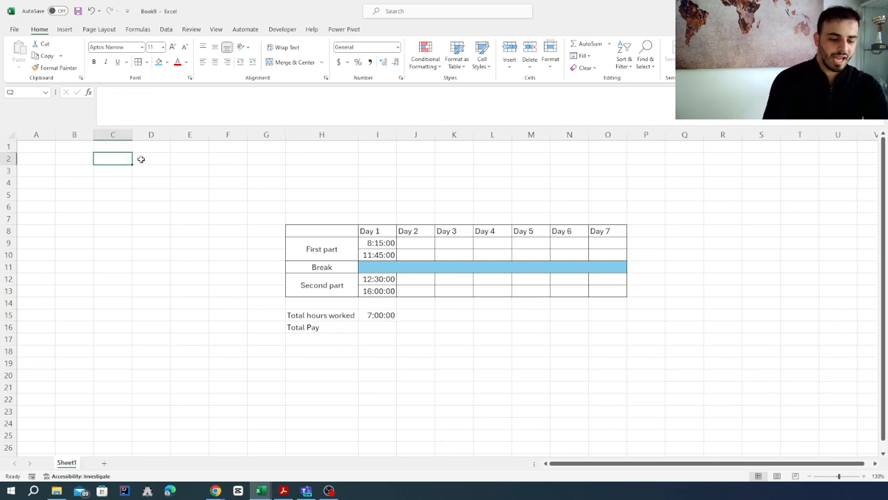
{"action": "type", "text": "Hourl"}
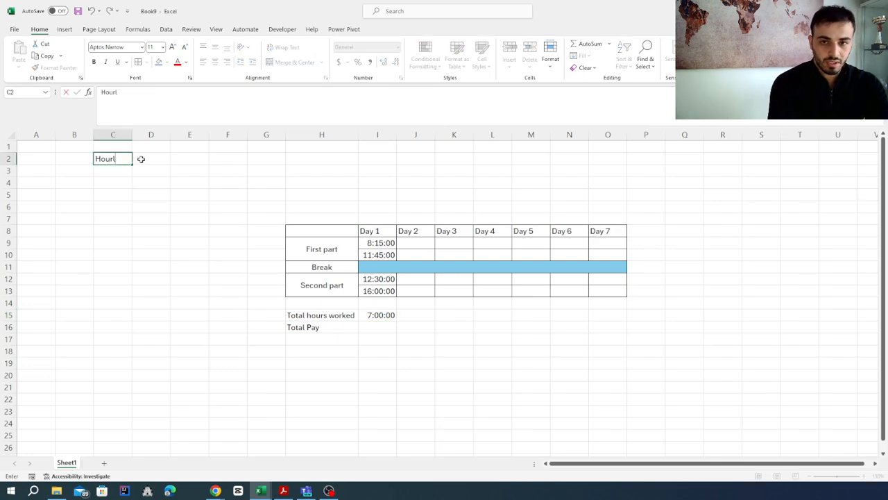
{"action": "type", "text": "y wage"}
{"action": "key", "text": "Return"}
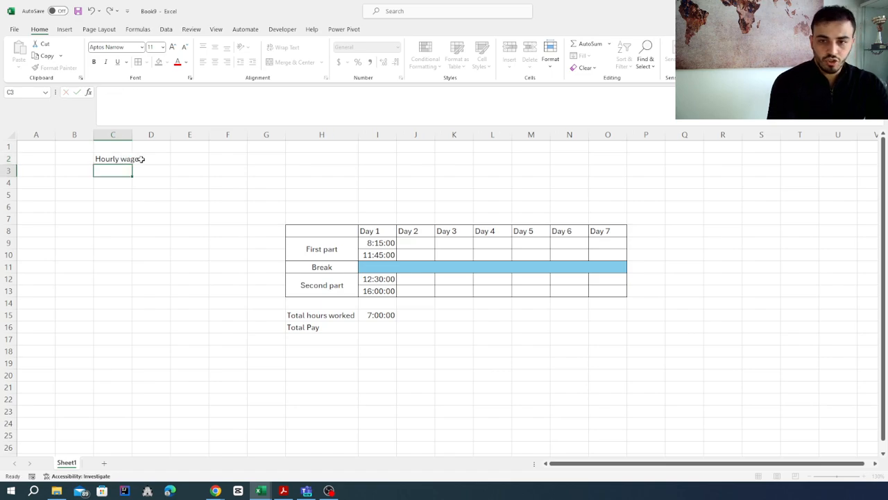
{"action": "type", "text": "15"}
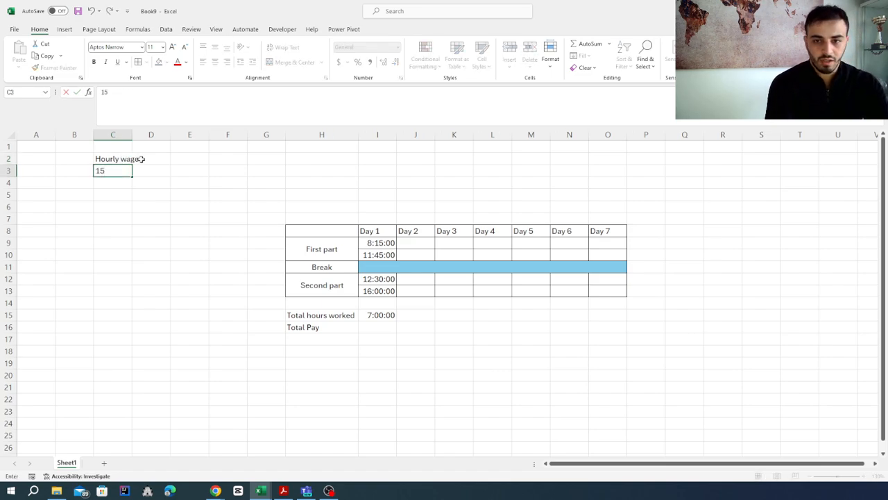
{"action": "type", "text": "$"}
{"action": "key", "text": "Return"}
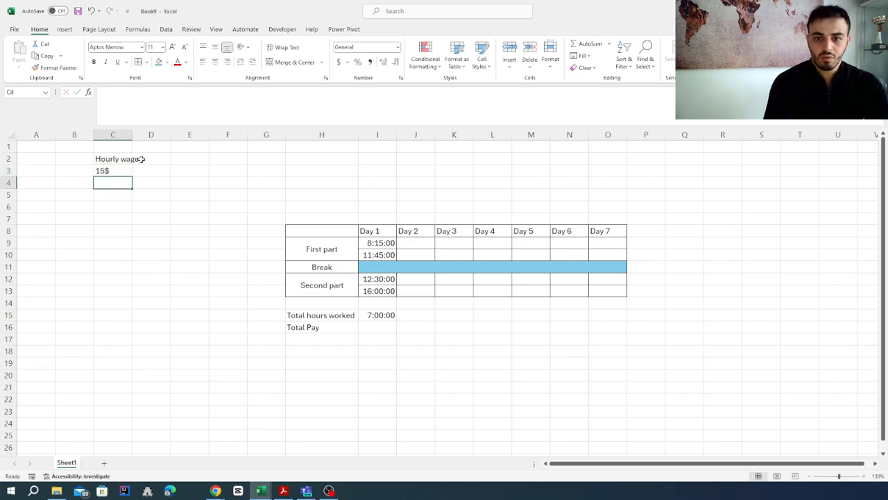
Apply the dollar Accounting format to C3 and widen column C to fit the Hourly wage label
{"action": "left_click", "coordinate": [124, 173]}
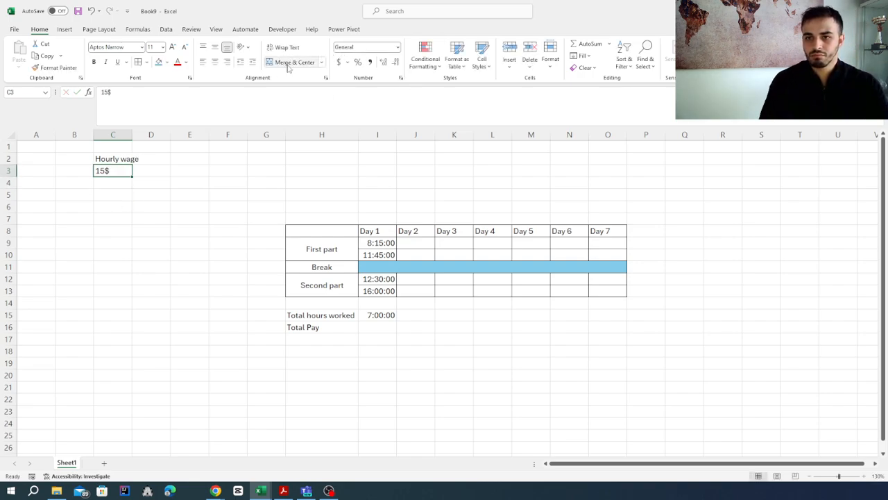
{"action": "left_click", "coordinate": [338, 62]}
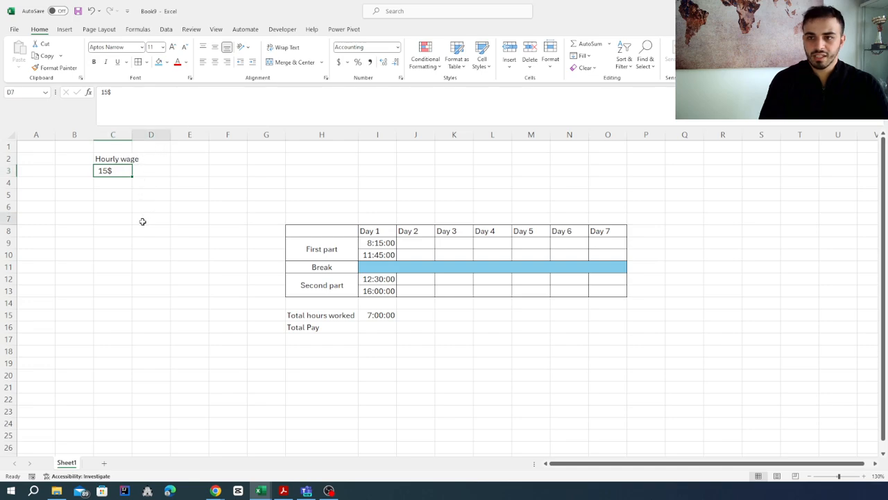
{"action": "left_click", "coordinate": [143, 220]}
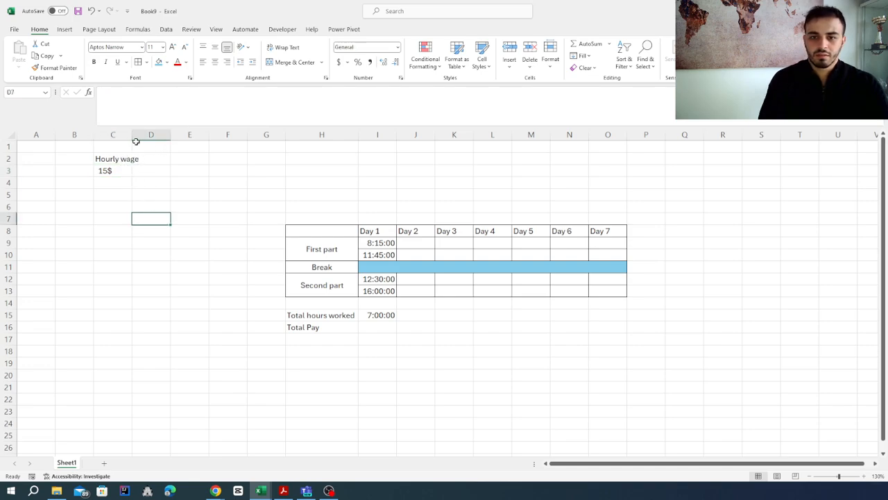
{"action": "left_click_drag", "start_coordinate": [132, 134], "coordinate": [140, 135]}
Calculate the Day 1 total pay in I16 with the formula =I15*C3
{"action": "left_click", "coordinate": [393, 326]}
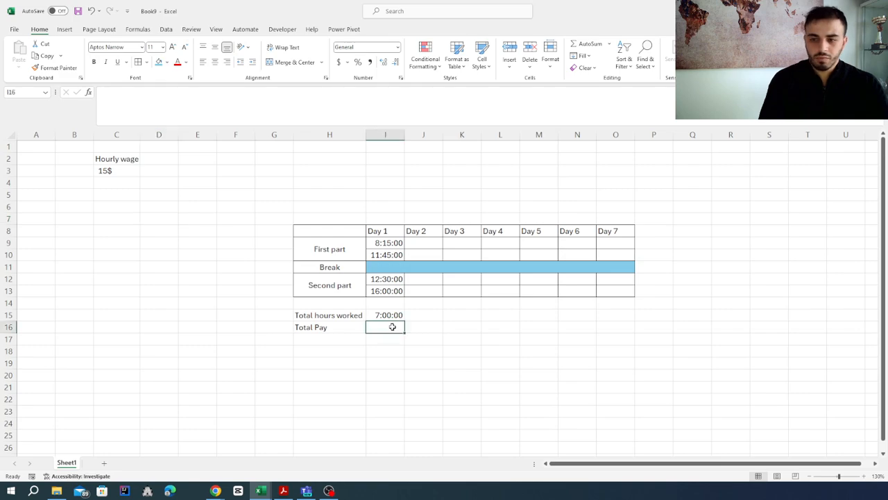
{"action": "type", "text": "="}
{"action": "left_click", "coordinate": [389, 313]}
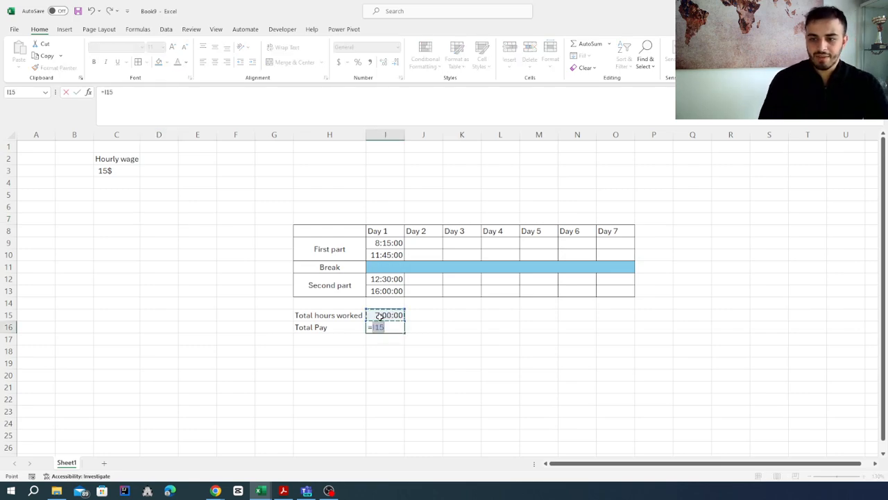
{"action": "type", "text": "*"}
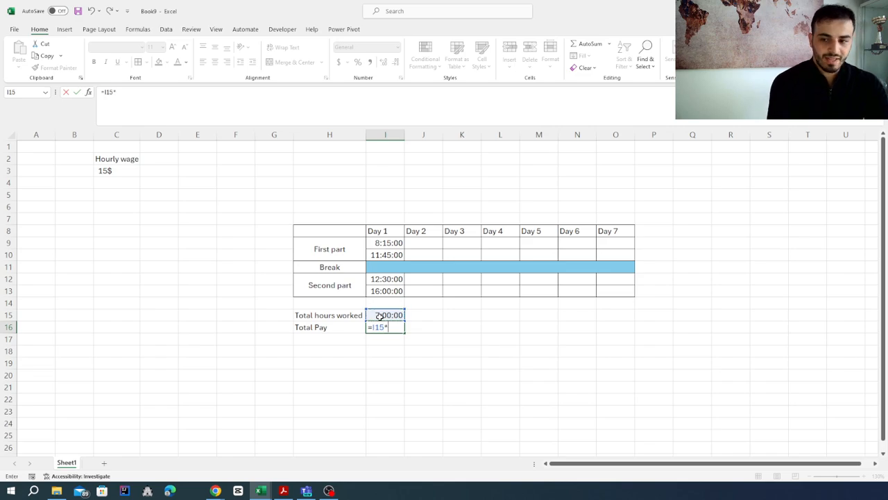
{"action": "left_click", "coordinate": [123, 170]}
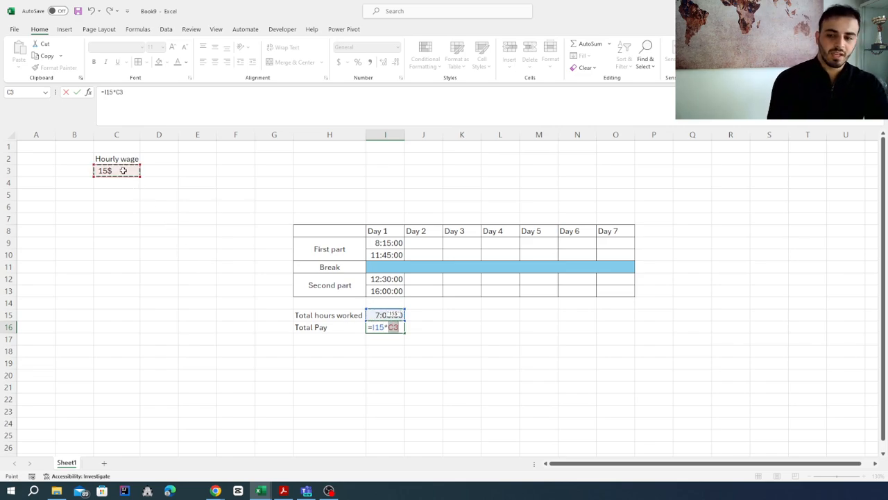
{"action": "key", "text": "Return"}
{"action": "left_click", "coordinate": [387, 328]}
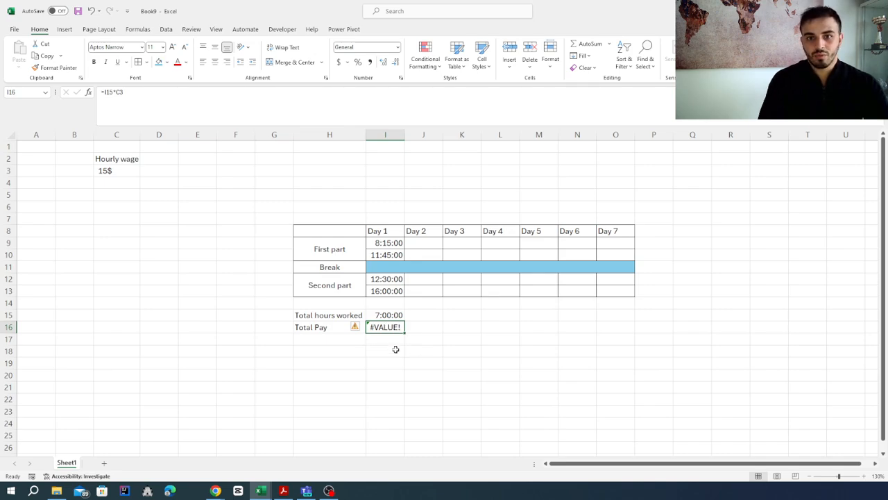
Replace the hourly wage in C3 with the plain number 15
{"action": "left_click", "coordinate": [122, 170]}
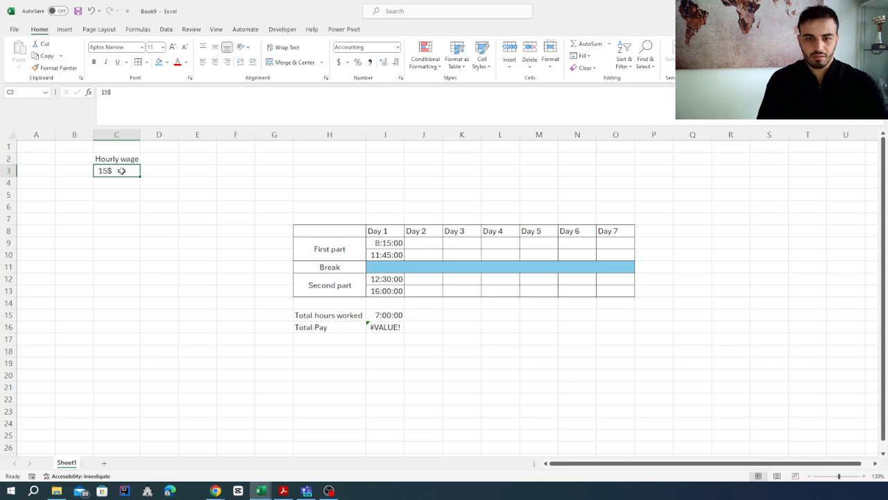
{"action": "key", "text": "Delete"}
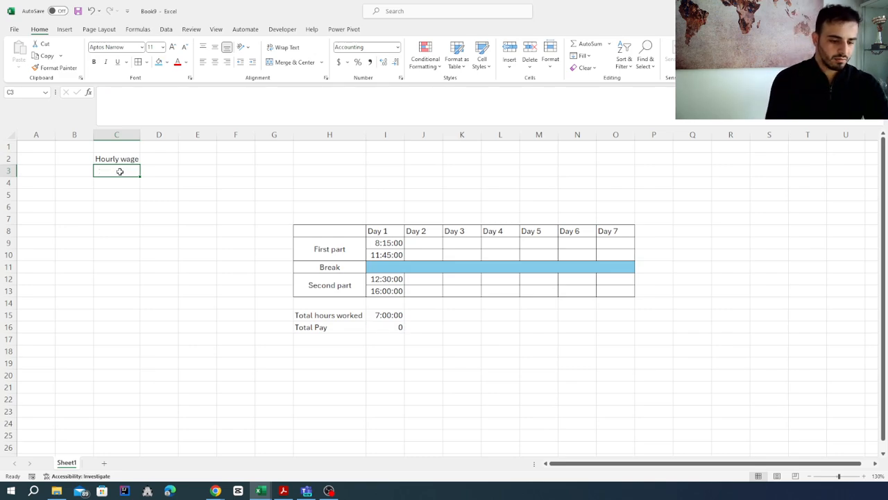
{"action": "type", "text": "15"}
{"action": "key", "text": "Return"}
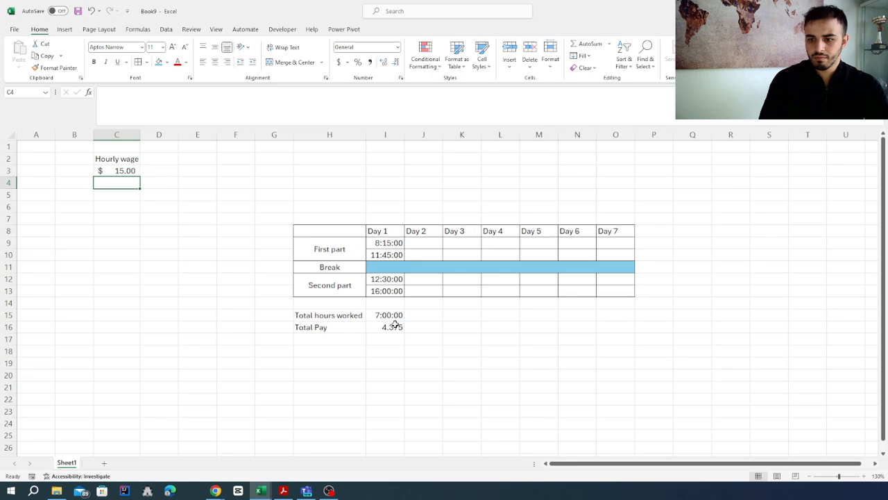
Change the Day 1 total pay formula in I16 to =(I15*C3)*24
{"action": "left_click", "coordinate": [395, 326]}
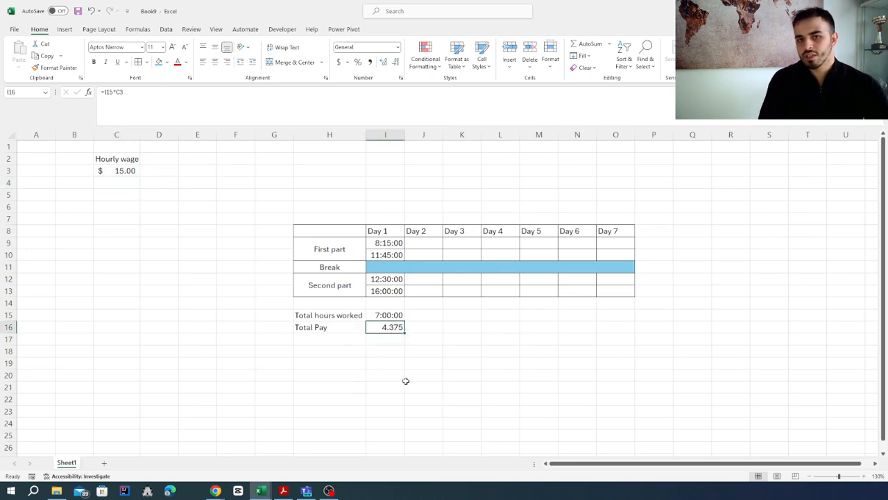
{"action": "left_click", "coordinate": [385, 316]}
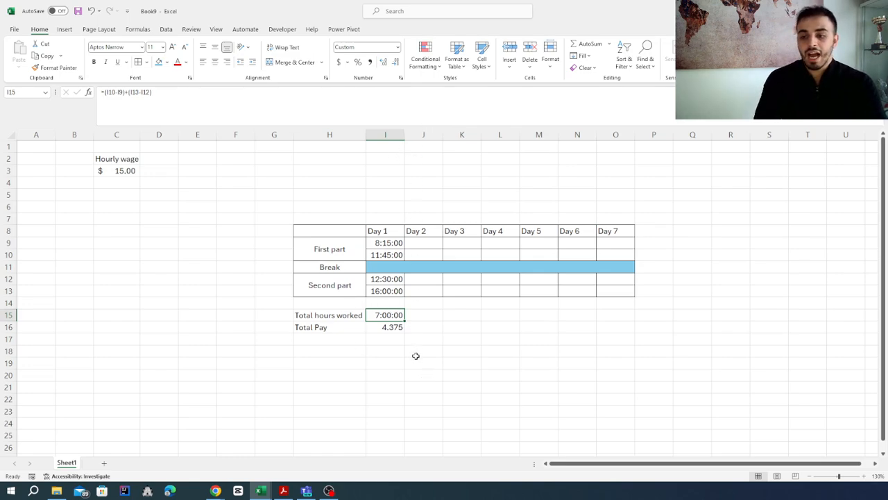
{"action": "left_click", "coordinate": [396, 329]}
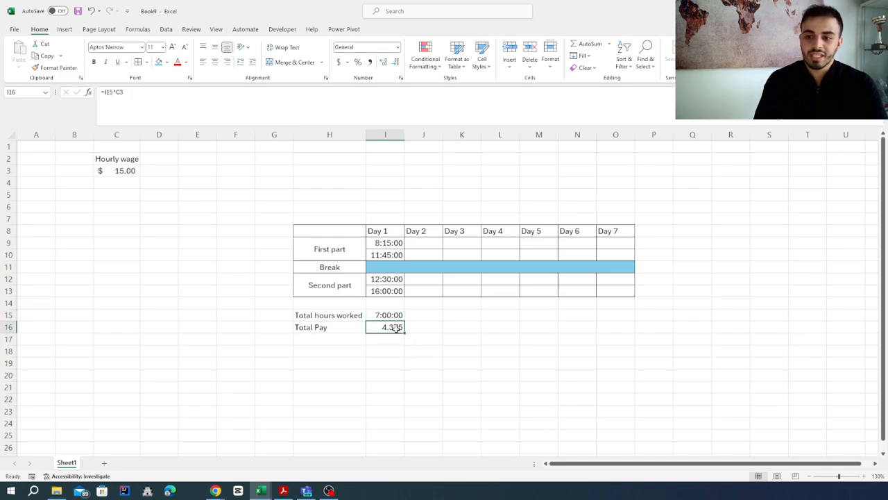
{"action": "left_click", "coordinate": [106, 91]}
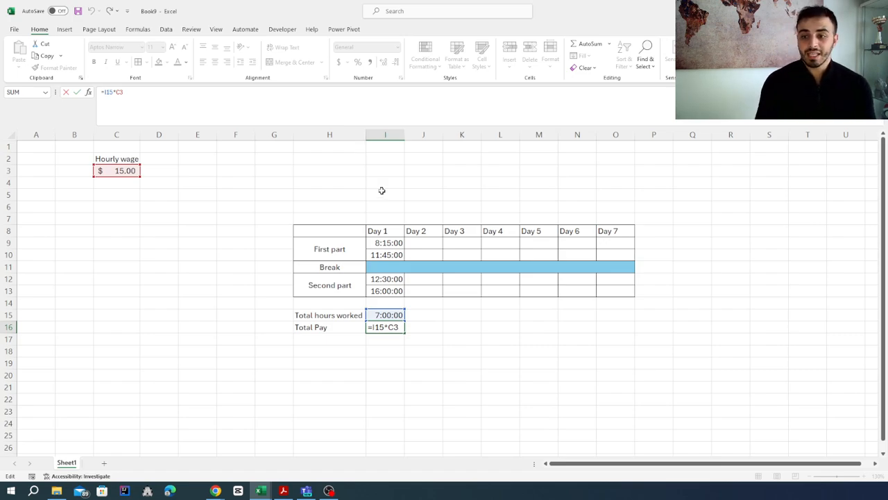
{"action": "type", "text": "("}
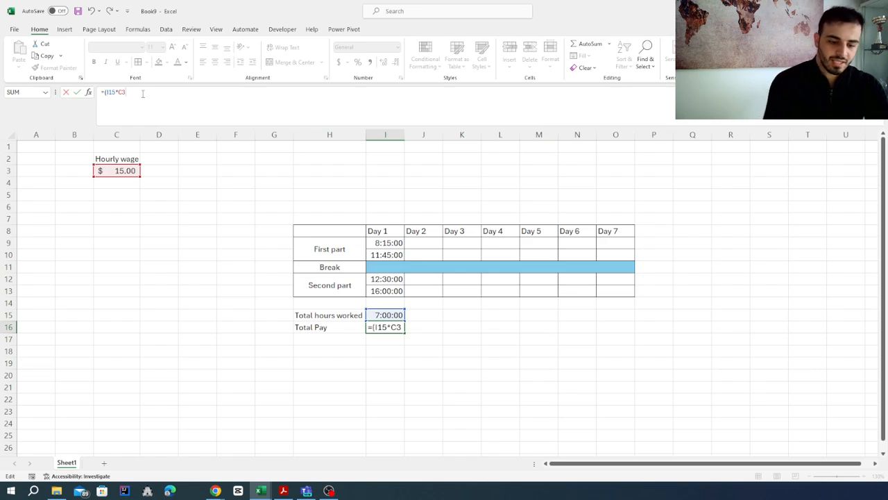
{"action": "type", "text": ")*24"}
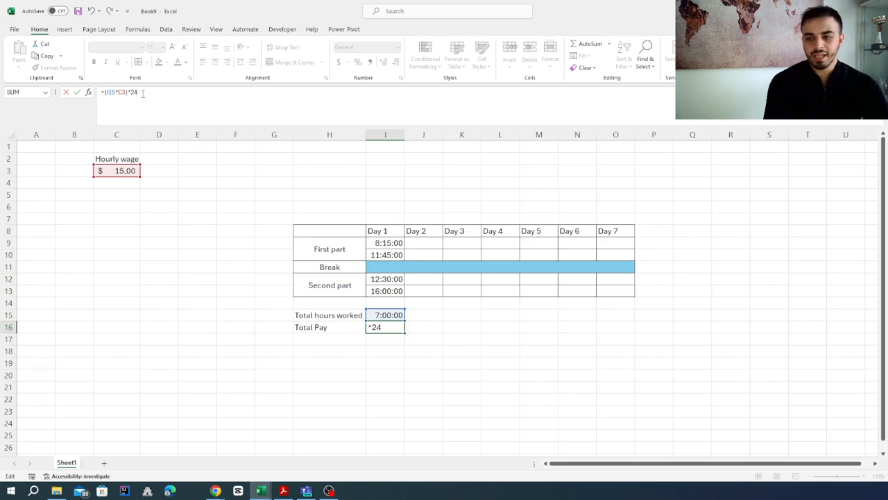
{"action": "key", "text": "Return"}
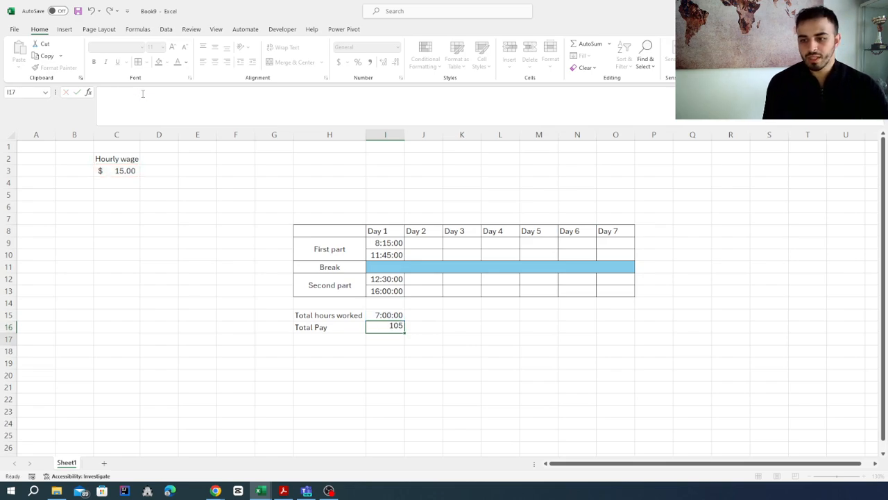
Apply the dollar Accounting format to the total pay in I16 and widen column I so the amount fits
{"action": "left_click", "coordinate": [399, 326]}
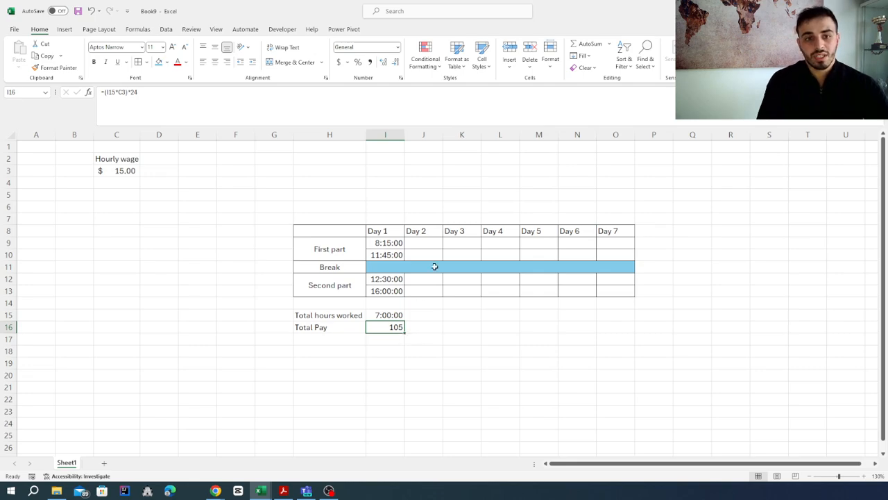
{"action": "left_click", "coordinate": [340, 62]}
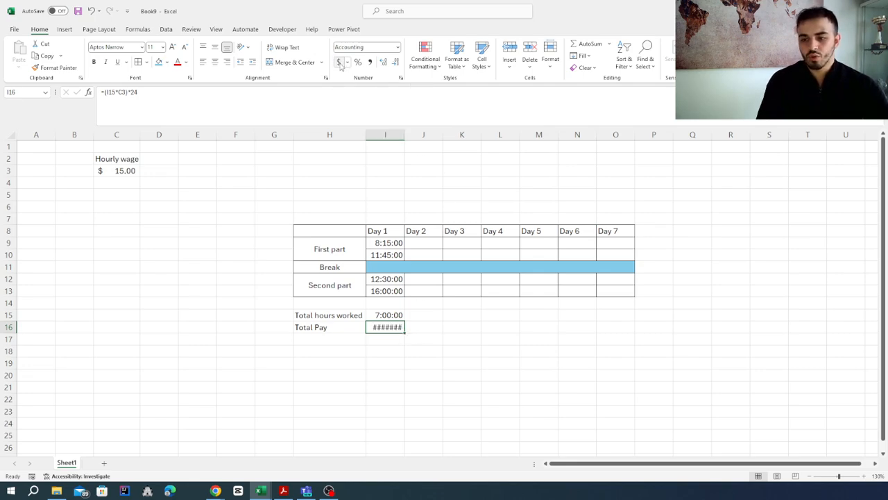
{"action": "left_click", "coordinate": [407, 365]}
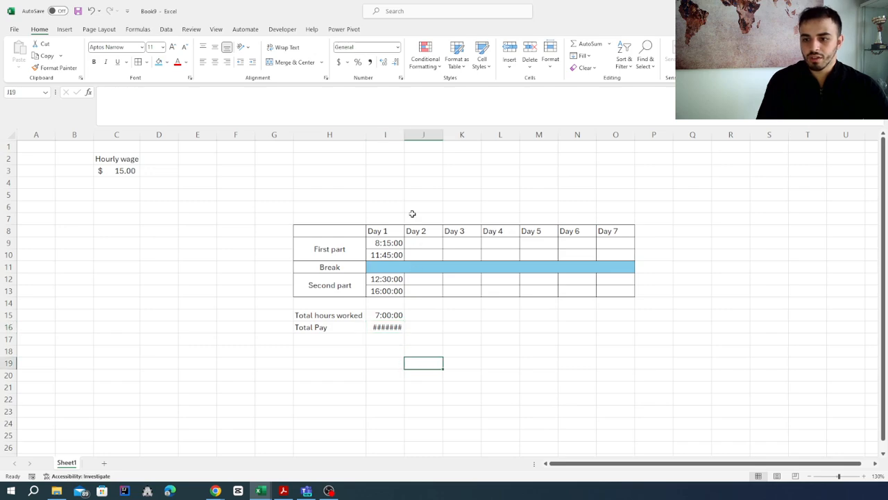
{"action": "left_click_drag", "start_coordinate": [405, 136], "coordinate": [418, 138]}
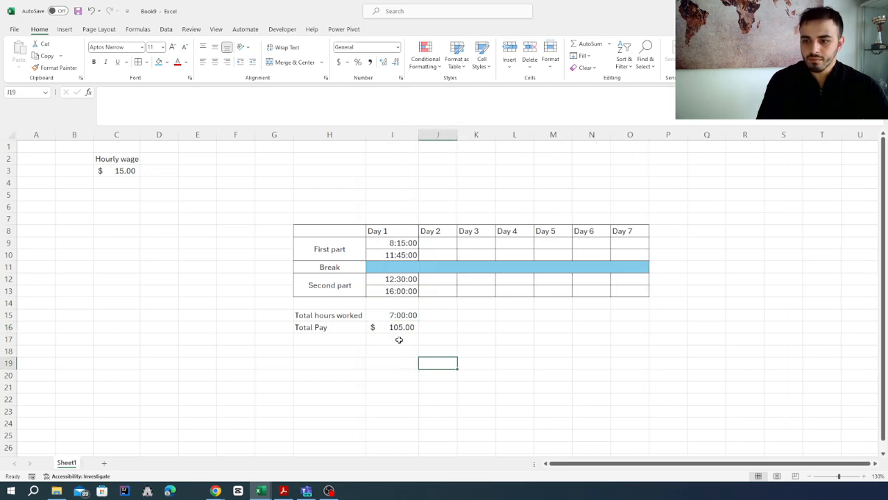
{"action": "left_click", "coordinate": [393, 330]}
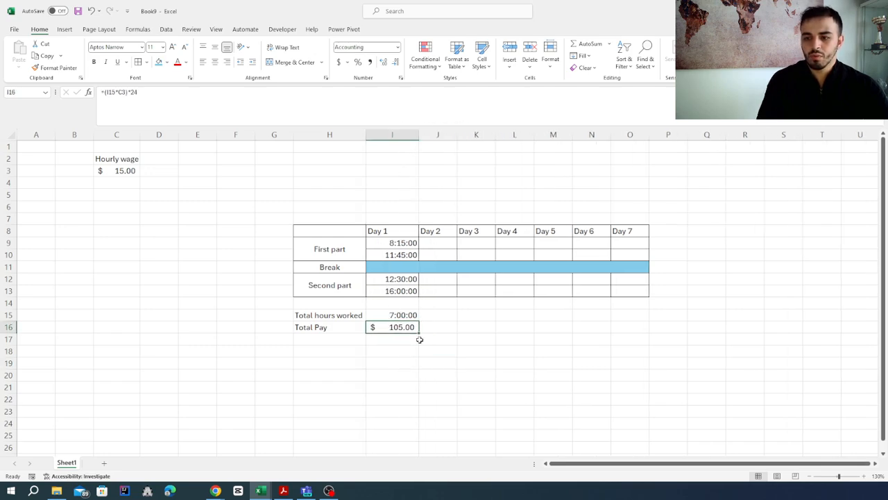
{"action": "left_click", "coordinate": [395, 314]}
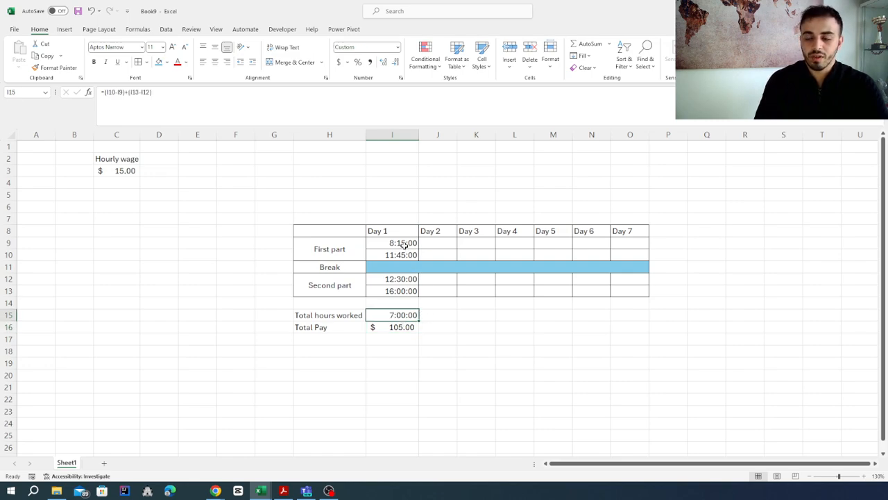
Copy the Day 1 first-part start and end times from I9 and I10 into Day 2 cells J9 and J10
{"action": "left_click", "coordinate": [431, 243]}
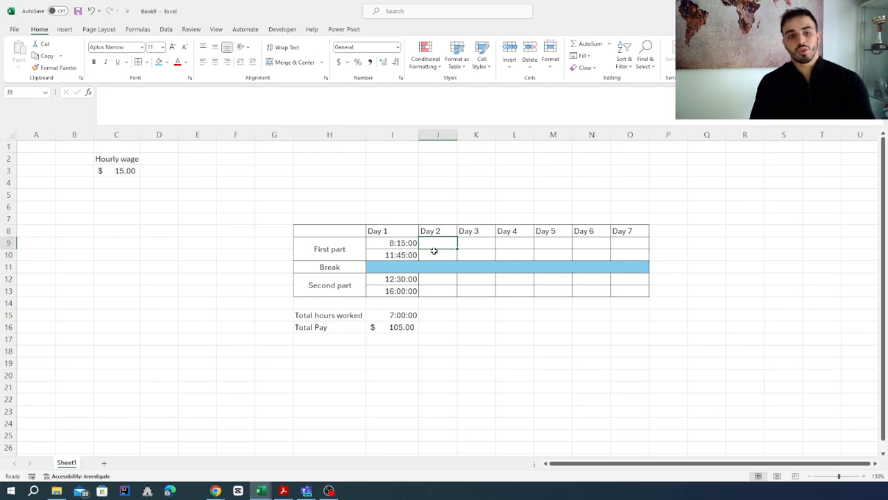
{"action": "left_click", "coordinate": [403, 241]}
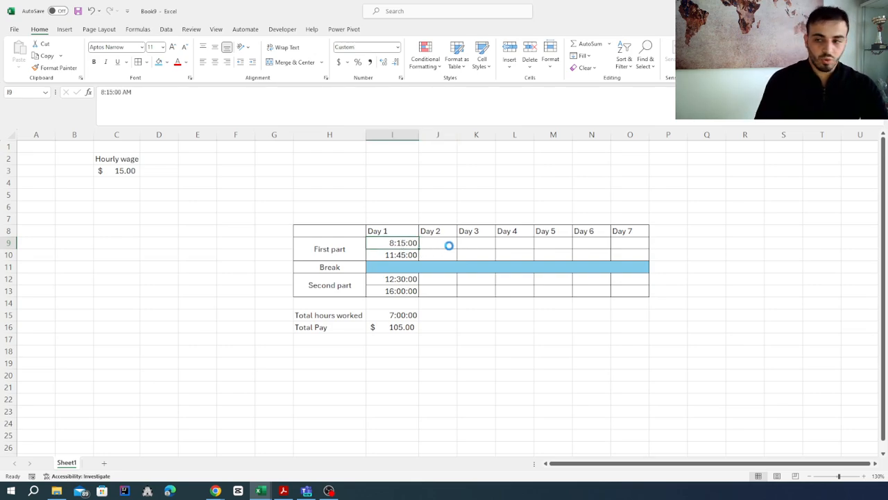
{"action": "key", "text": "ctrl+c"}
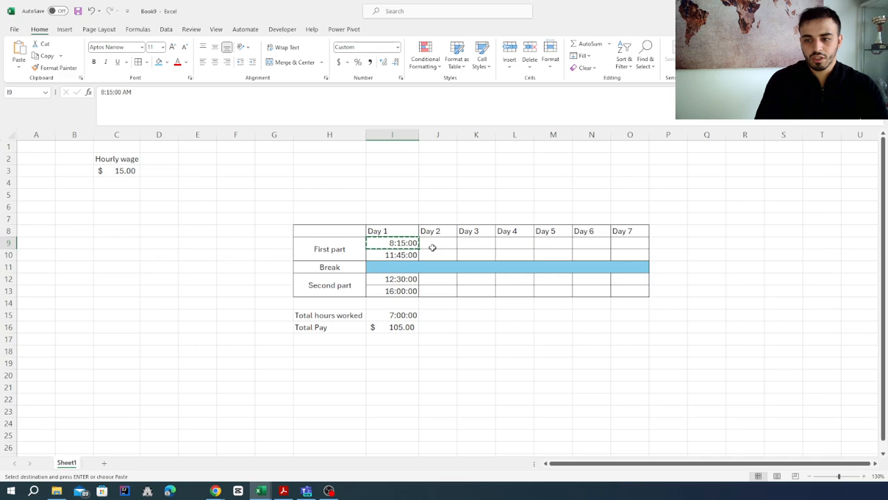
{"action": "left_click", "coordinate": [432, 245]}
{"action": "key", "text": "ctrl+v"}
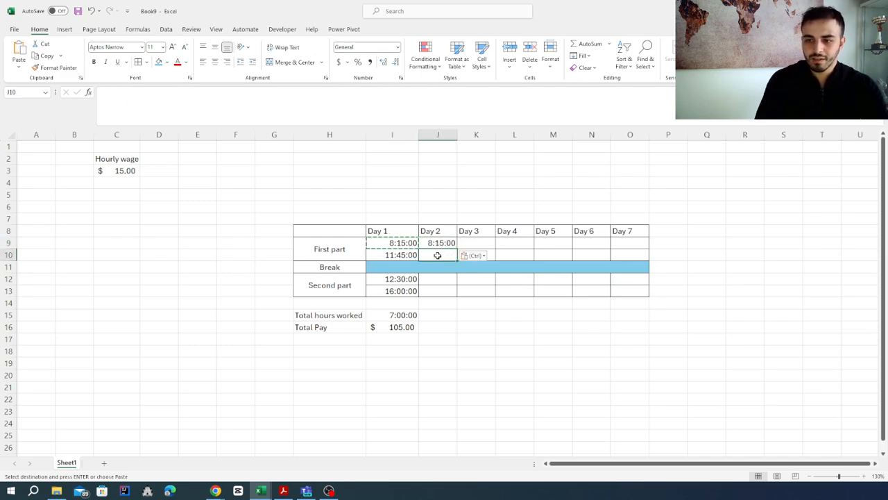
{"action": "left_click", "coordinate": [408, 255]}
{"action": "key", "text": "ctrl+c"}
{"action": "left_click", "coordinate": [435, 255]}
{"action": "key", "text": "ctrl+v"}
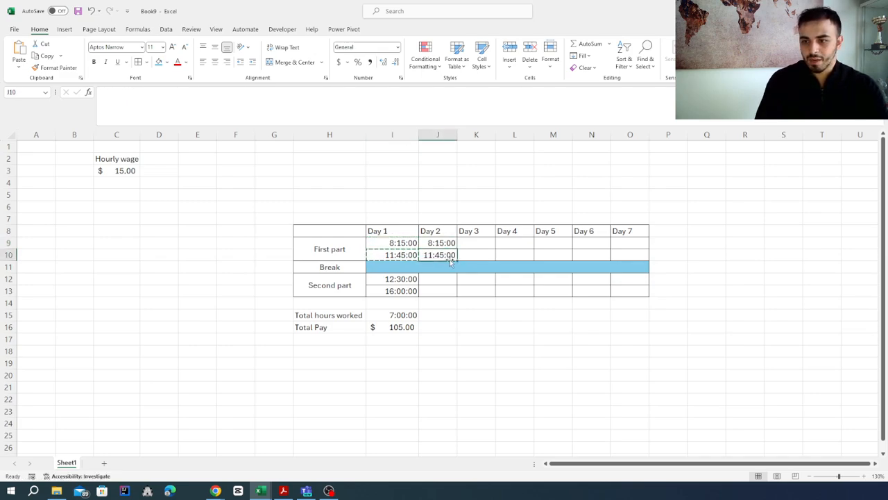
Set the Day 2 first-part end time in J10 to 11:55:00 AM
{"action": "left_click", "coordinate": [116, 92]}
{"action": "key", "text": "BackSpace"}
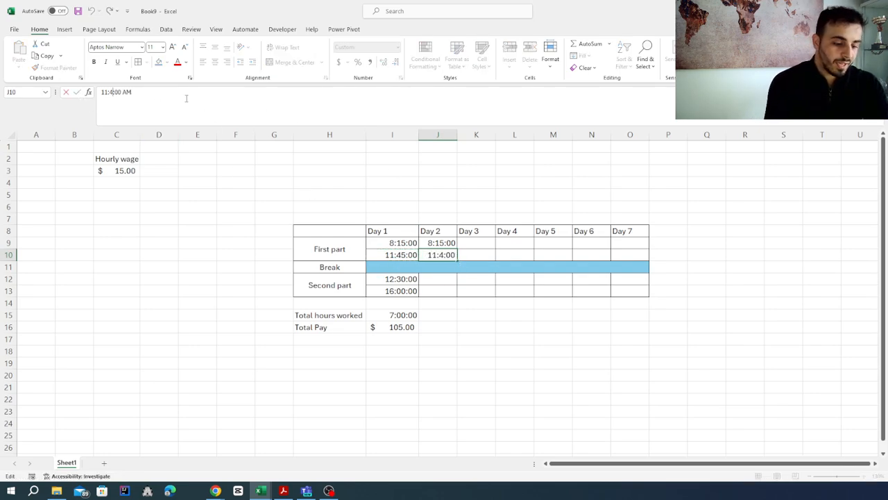
{"action": "type", "text": "55"}
{"action": "key", "text": "Return"}
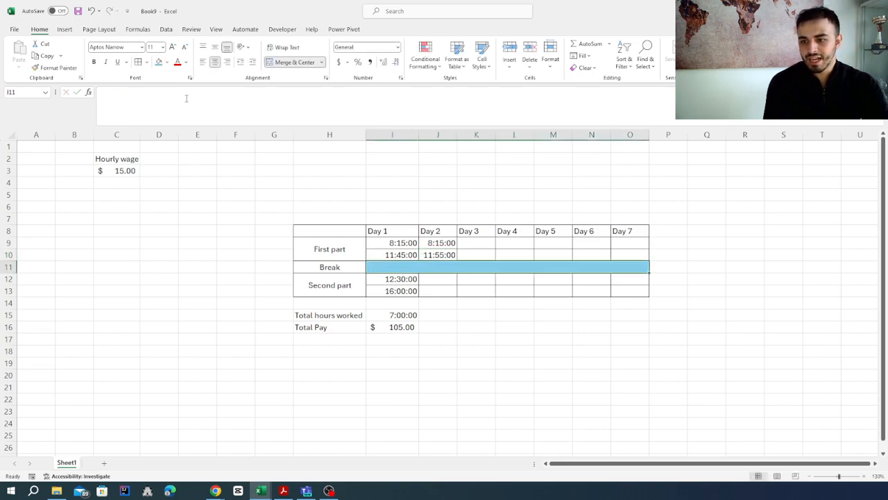
Copy the Day 1 second-part start time from I12 into J12 and change the copy to 12:40:00 PM
{"action": "left_click", "coordinate": [406, 279]}
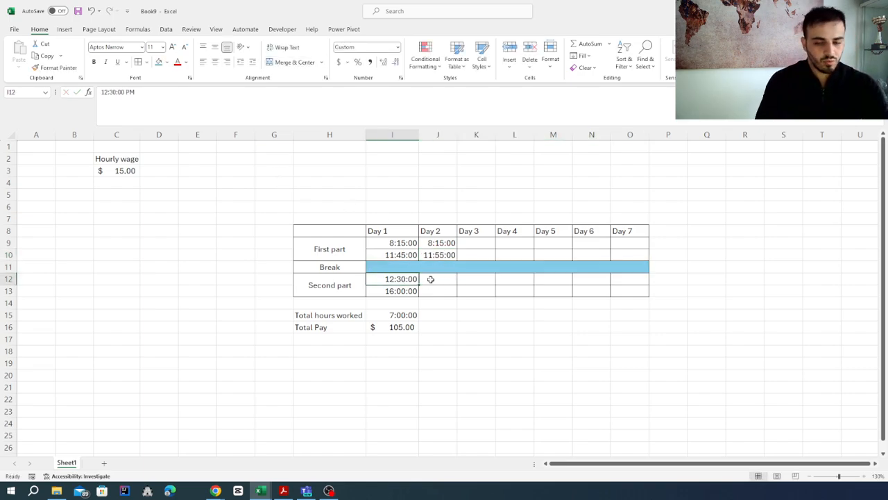
{"action": "key", "text": "ctrl+c"}
{"action": "left_click", "coordinate": [436, 280]}
{"action": "key", "text": "ctrl+v"}
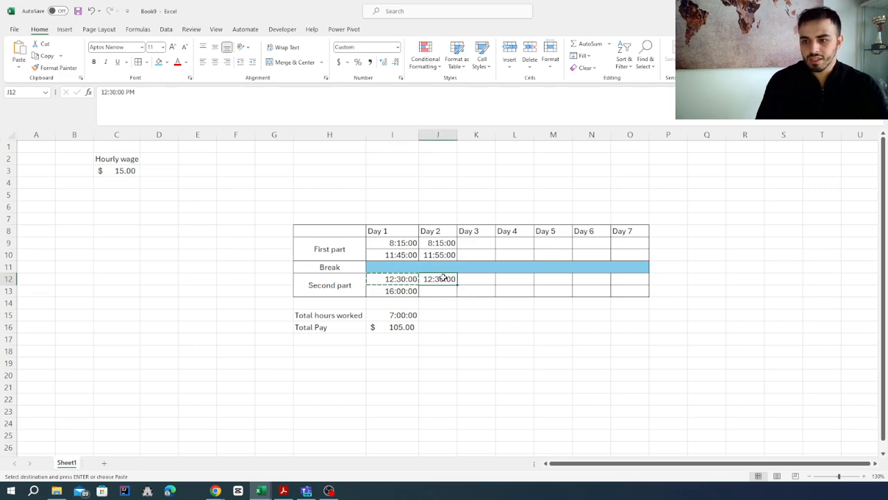
{"action": "key", "text": "F2"}
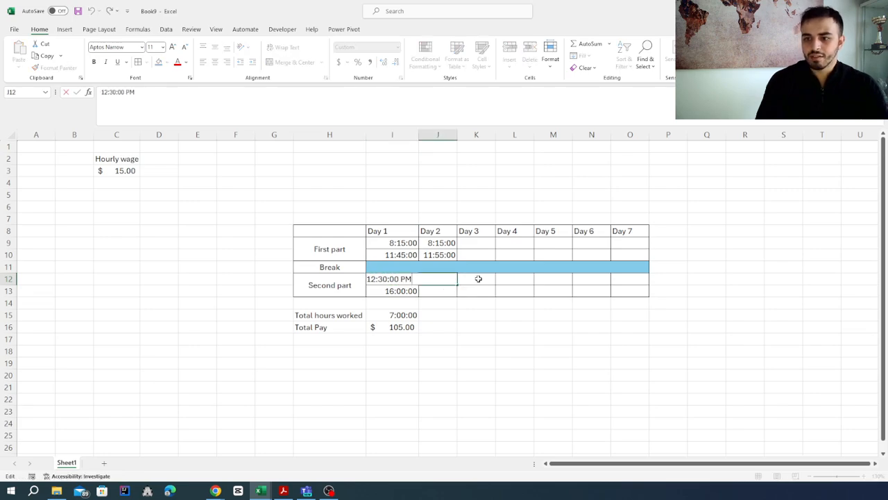
{"action": "left_click", "coordinate": [389, 278]}
{"action": "key", "text": "BackSpace"}
{"action": "key", "text": "BackSpace"}
{"action": "type", "text": "40"}
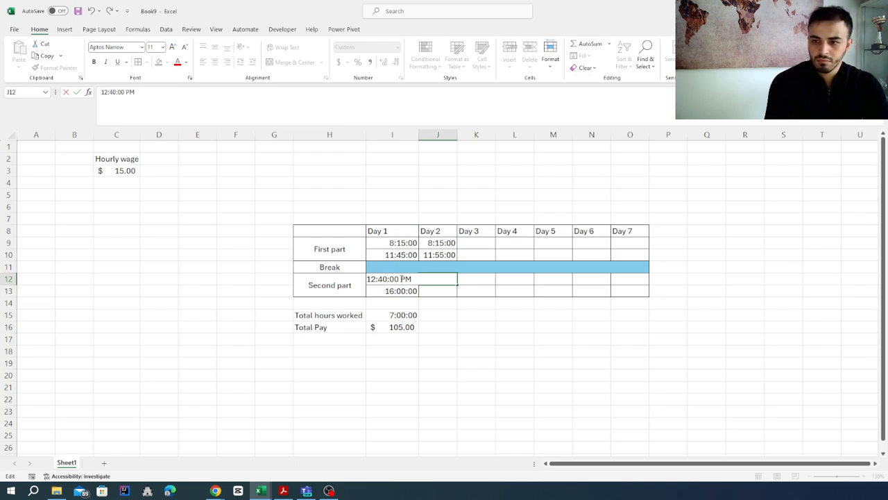
{"action": "key", "text": "ctrl+Return"}
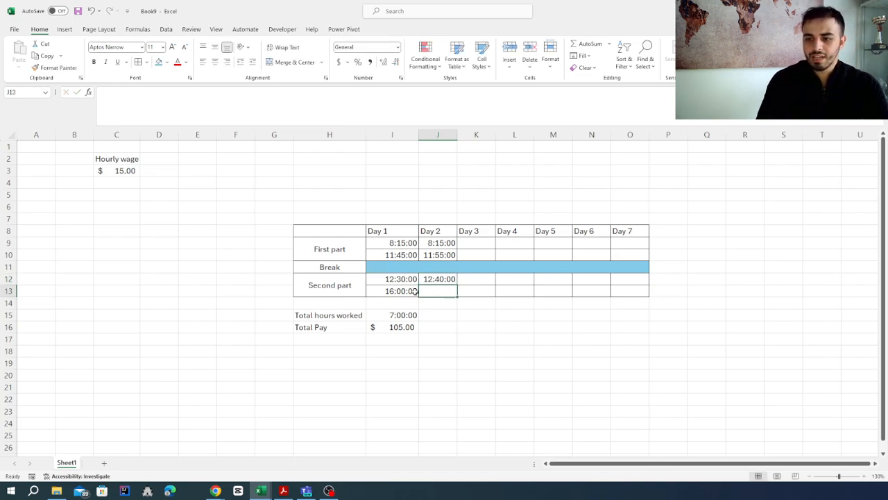
Copy the Day 1 second-part end time from I13 into Day 2 cell J13
{"action": "left_click", "coordinate": [415, 291]}
{"action": "key", "text": "ctrl+c"}
{"action": "left_click", "coordinate": [433, 289]}
{"action": "key", "text": "ctrl+v"}
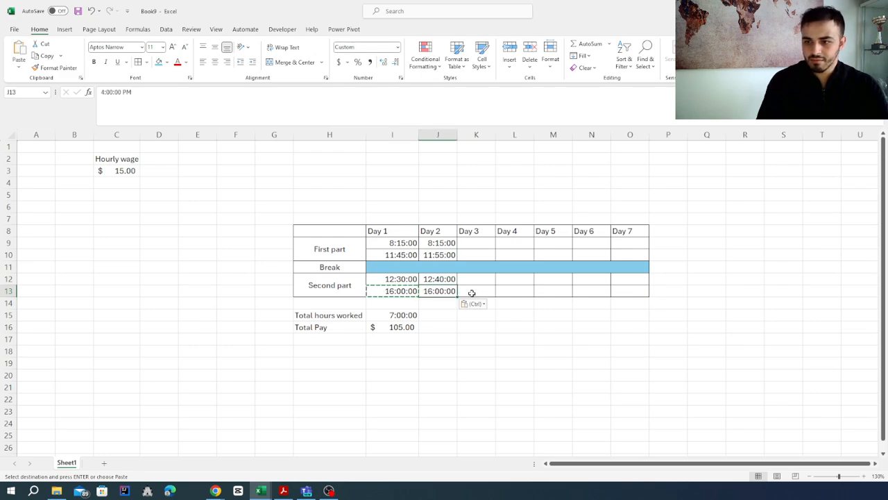
Fill the Day 1 total hours and total pay formulas from I15:I16 into J15:J16 and check the J15 formula
{"action": "left_click", "coordinate": [413, 314]}
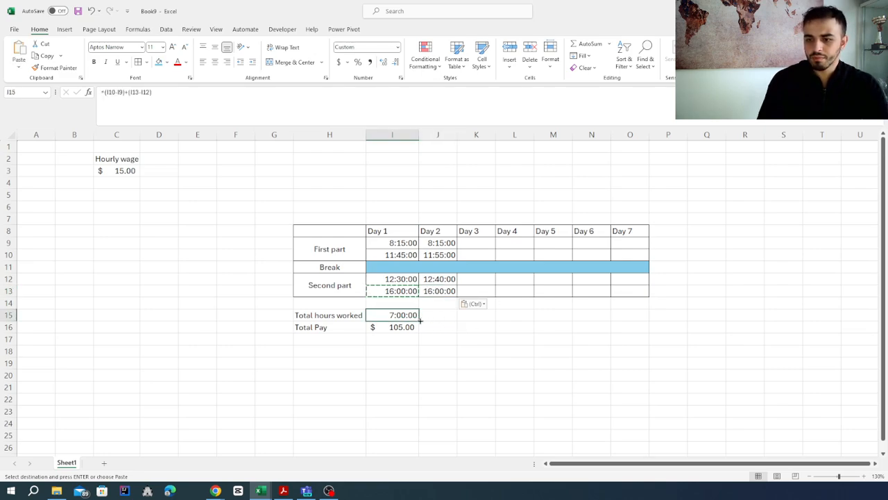
{"action": "left_click_drag", "start_coordinate": [436, 321], "coordinate": [461, 337]}
{"action": "left_click", "coordinate": [416, 329]}
{"action": "left_click", "coordinate": [448, 315]}
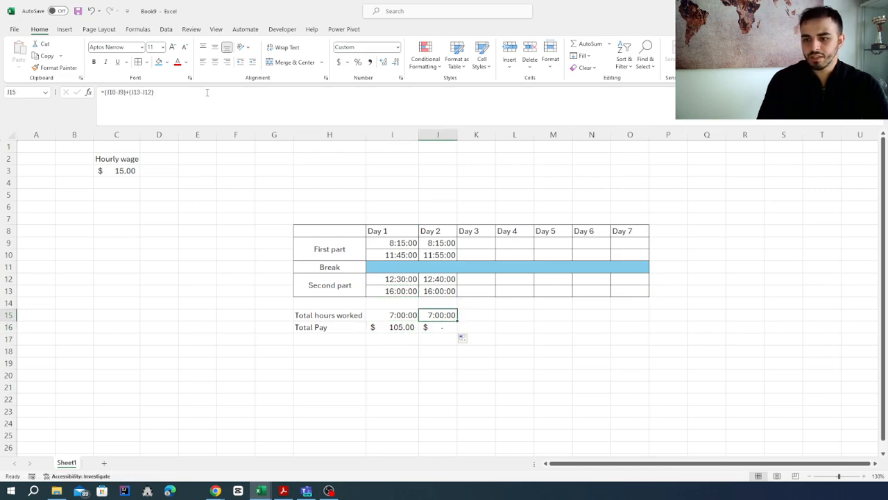
{"action": "left_click", "coordinate": [196, 92]}
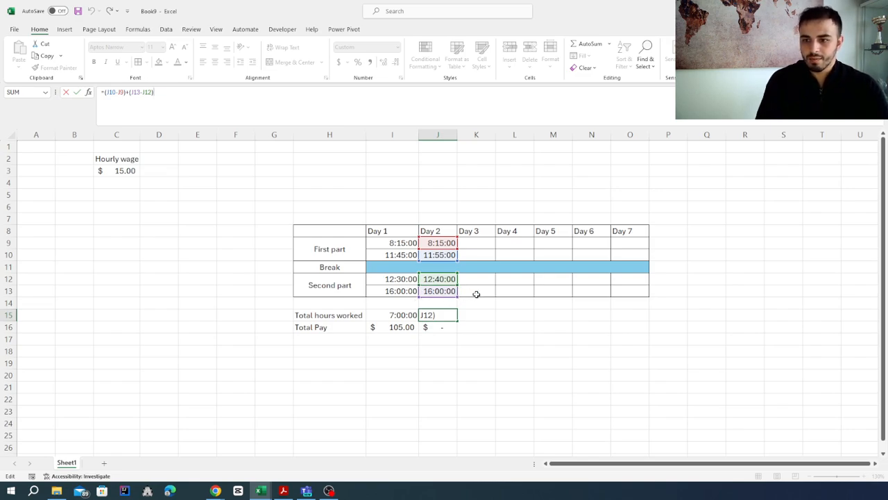
{"action": "left_click", "coordinate": [444, 314]}
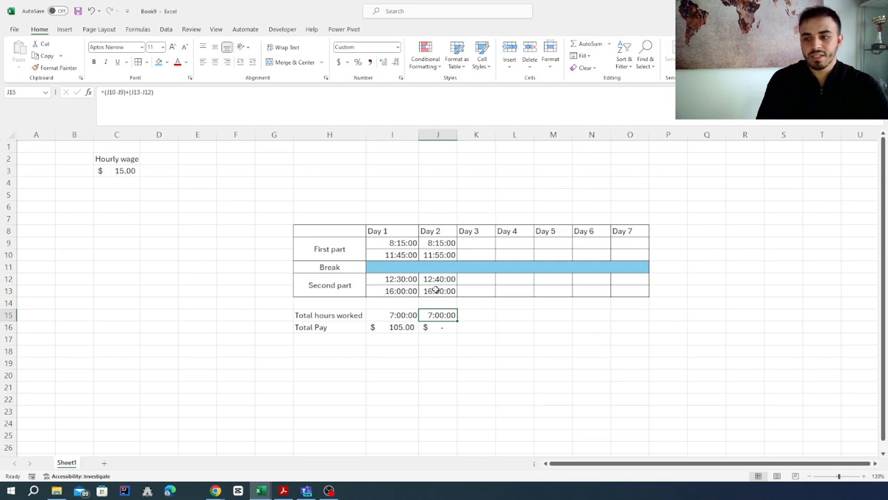
Set the Day 2 first-part end time in J10 to 11:50:00 AM
{"action": "left_click", "coordinate": [445, 255]}
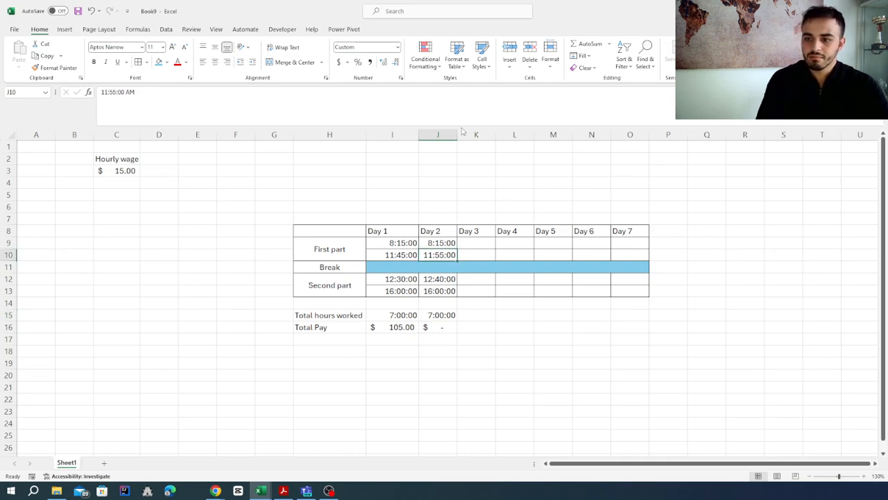
{"action": "left_click", "coordinate": [116, 91]}
{"action": "key", "text": "BackSpace"}
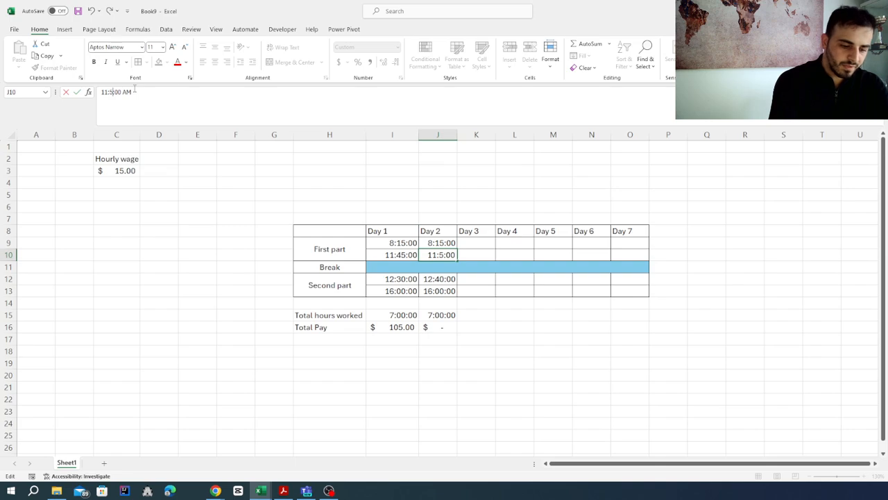
{"action": "type", "text": "0"}
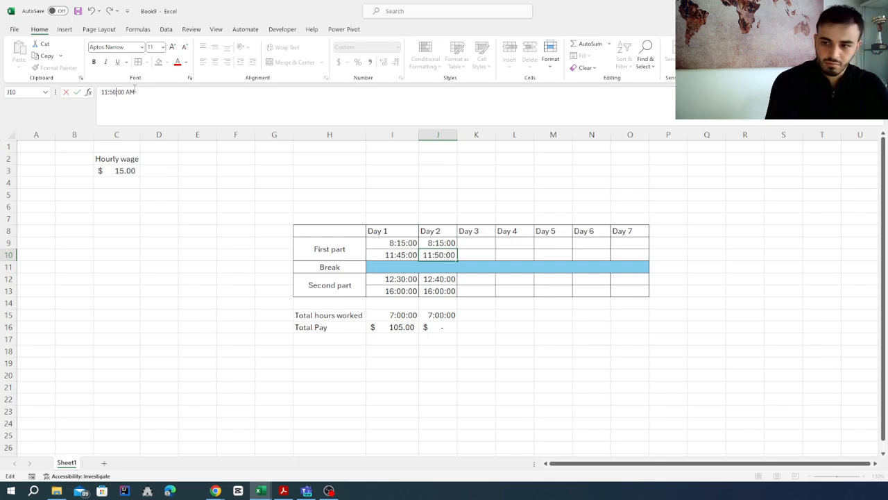
{"action": "key", "text": "Return"}
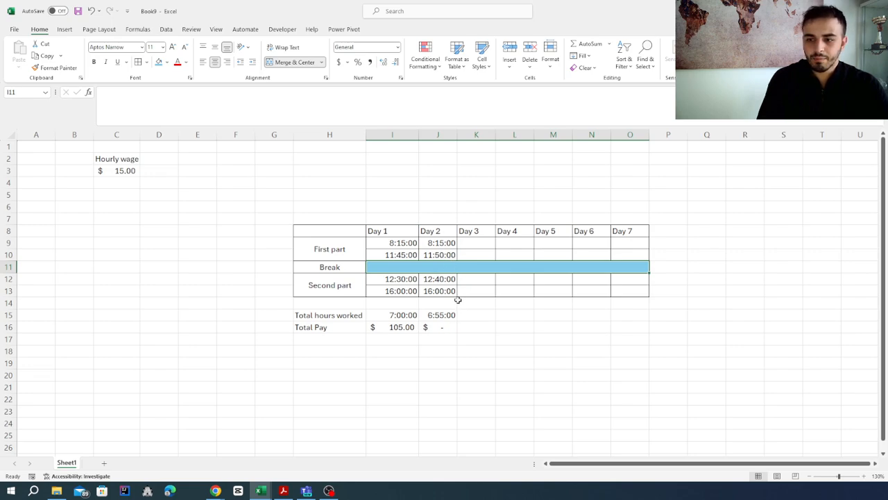
Examine which wage cell the Day 2 total pay formula in J16 refers to
{"action": "left_click", "coordinate": [438, 327]}
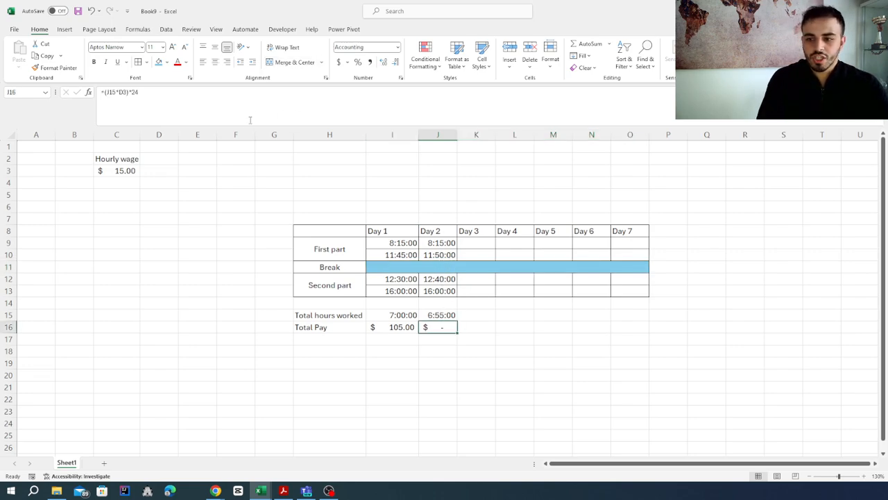
{"action": "left_click", "coordinate": [177, 102]}
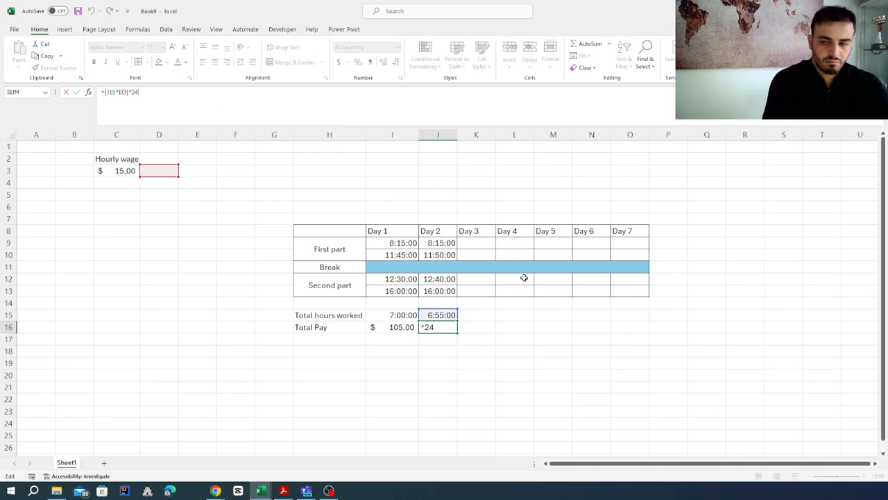
{"action": "key", "text": "Return"}
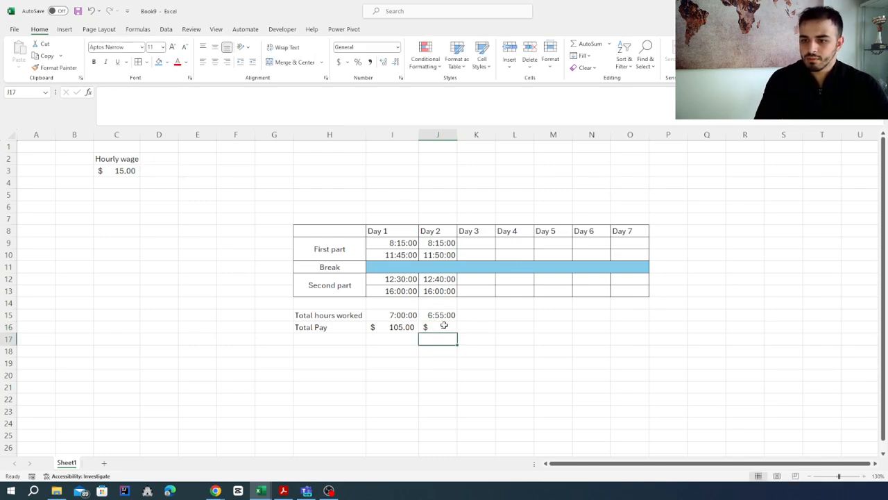
{"action": "left_click", "coordinate": [444, 327]}
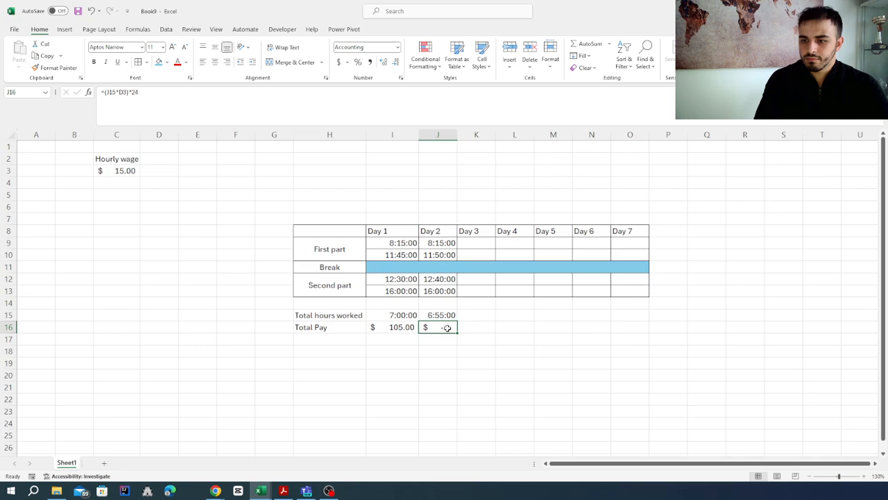
{"action": "left_click", "coordinate": [125, 92]}
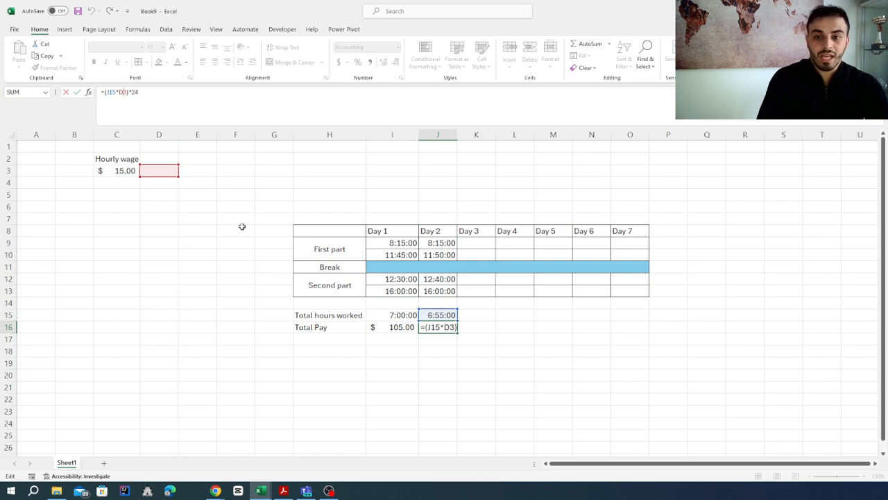
{"action": "key", "text": "Return"}
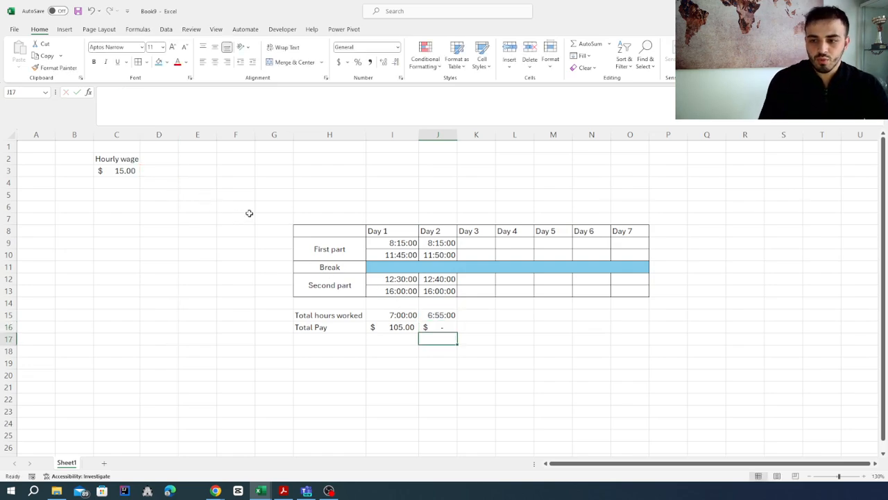
Make the wage reference absolute in the Day 1 total pay formula in I16, giving =(I15*$C$3)*24
{"action": "left_click", "coordinate": [402, 326]}
{"action": "left_click", "coordinate": [154, 97]}
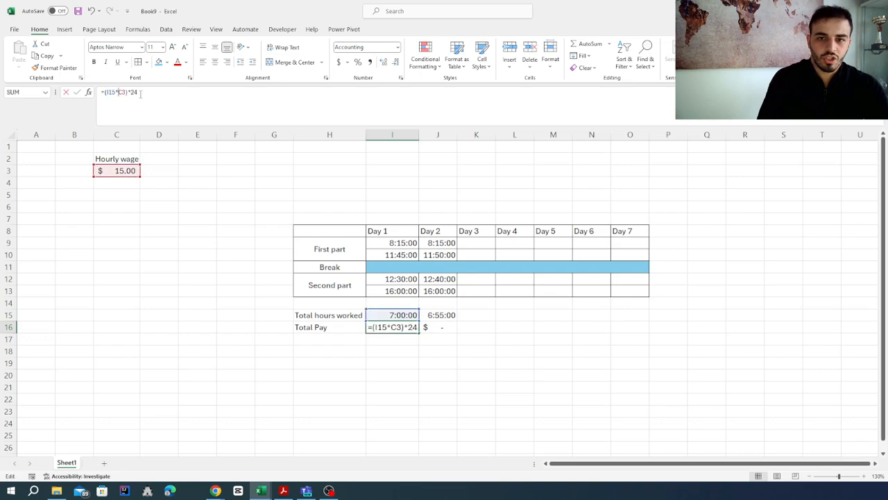
{"action": "left_click", "coordinate": [117, 92]}
{"action": "type", "text": "$"}
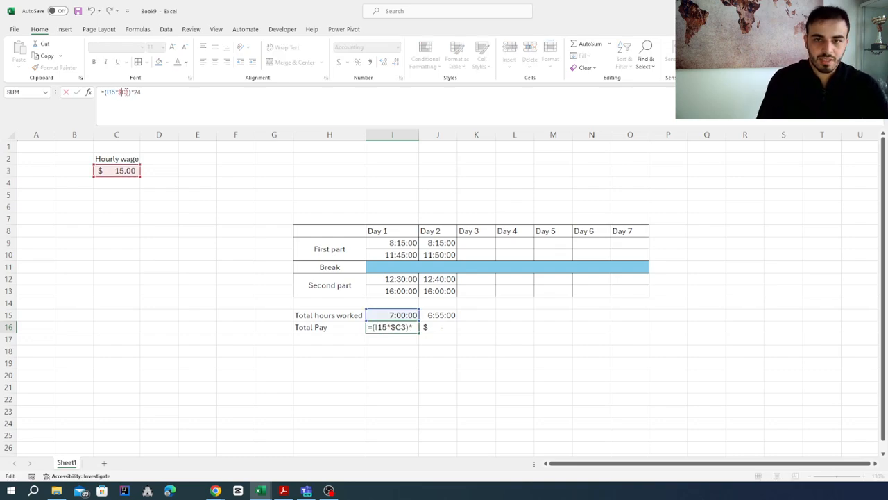
{"action": "type", "text": "$"}
{"action": "key", "text": "Return"}
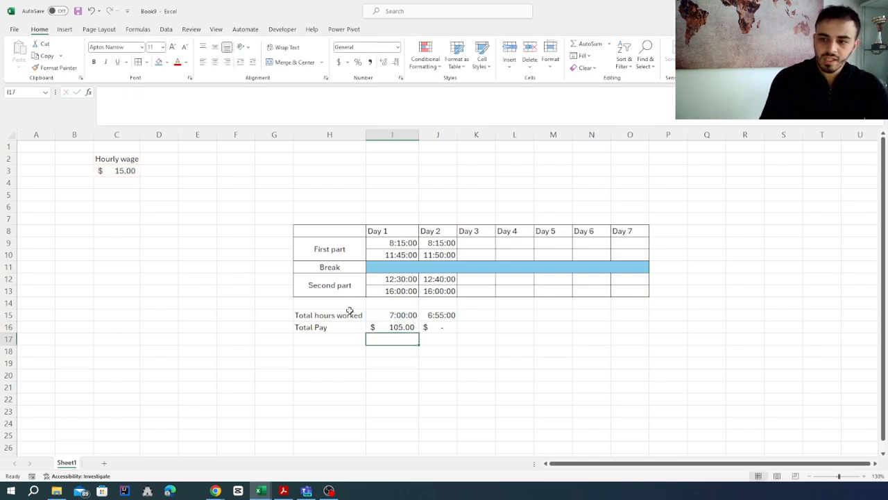
Fill the total pay formula from I16 across to O16 and widen column J so its amount fits
{"action": "left_click", "coordinate": [407, 326]}
{"action": "left_click_drag", "start_coordinate": [419, 333], "coordinate": [635, 344]}
{"action": "left_click", "coordinate": [449, 327]}
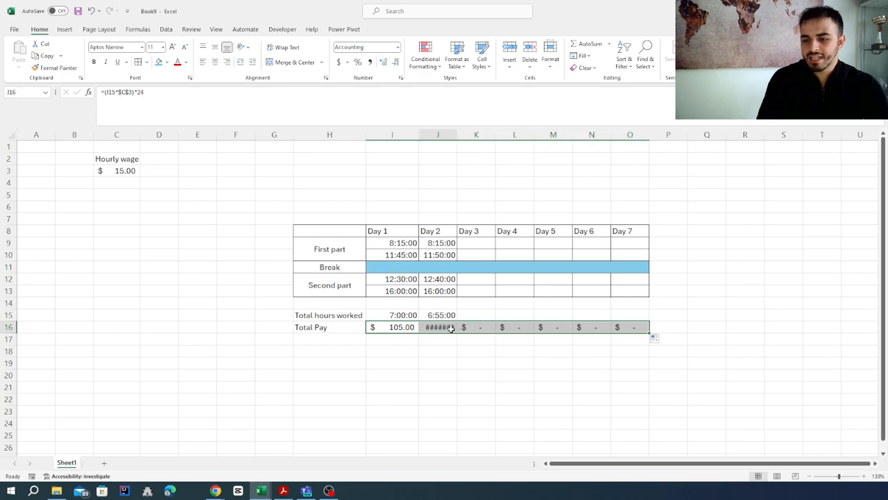
{"action": "left_click_drag", "start_coordinate": [457, 129], "coordinate": [470, 130]}
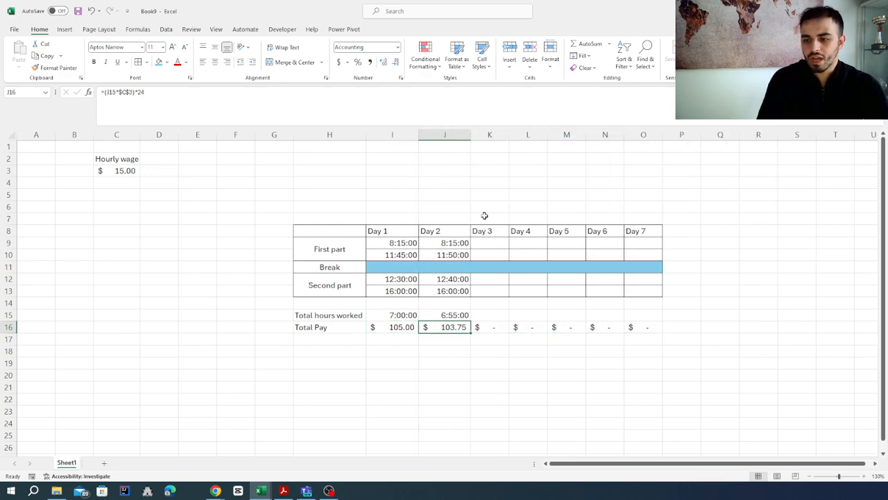
Fill the Day 2 first-part and second-part times from column J across Day 3 to Day 7
{"action": "left_click_drag", "start_coordinate": [449, 244], "coordinate": [648, 264]}
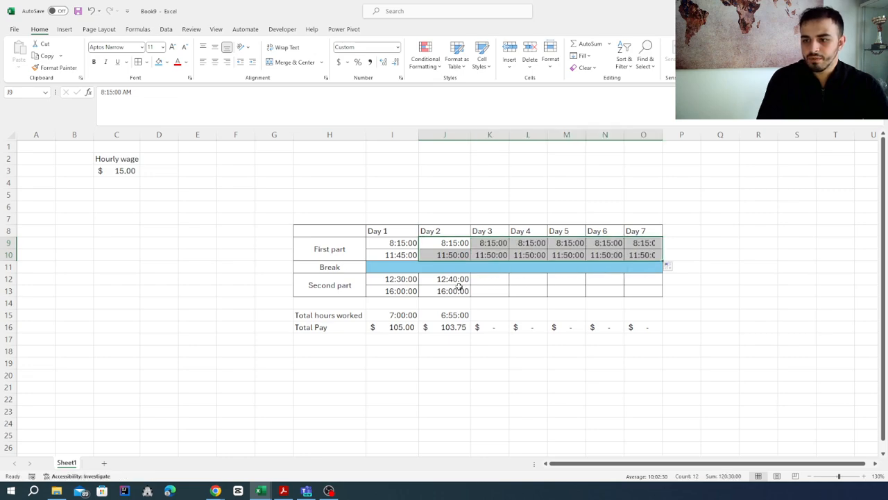
{"action": "left_click_drag", "start_coordinate": [453, 278], "coordinate": [649, 297]}
{"action": "left_click", "coordinate": [512, 375]}
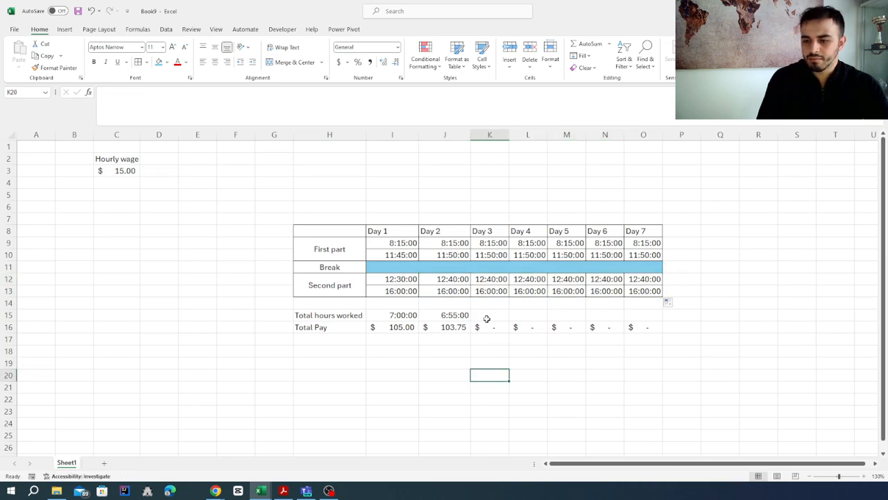
Fill the Day 2 total hours and total pay from J15:J16 across to column O and widen columns K to O
{"action": "left_click", "coordinate": [461, 315]}
{"action": "left_click_drag", "start_coordinate": [458, 317], "coordinate": [651, 336]}
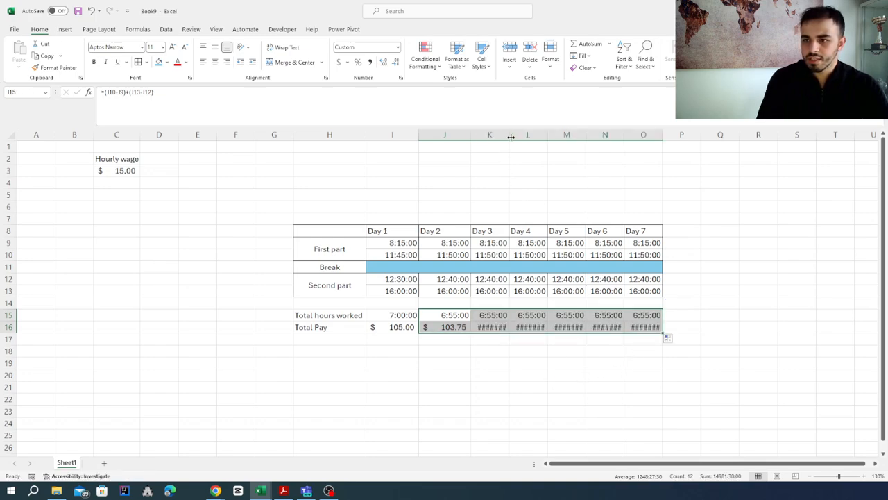
{"action": "left_click_drag", "start_coordinate": [510, 135], "coordinate": [698, 134]}
{"action": "left_click_drag", "start_coordinate": [568, 463], "coordinate": [576, 463]}
Add borders to all cells of the total hours and total pay rows, H15:O16
{"action": "left_click_drag", "start_coordinate": [312, 317], "coordinate": [647, 328]}
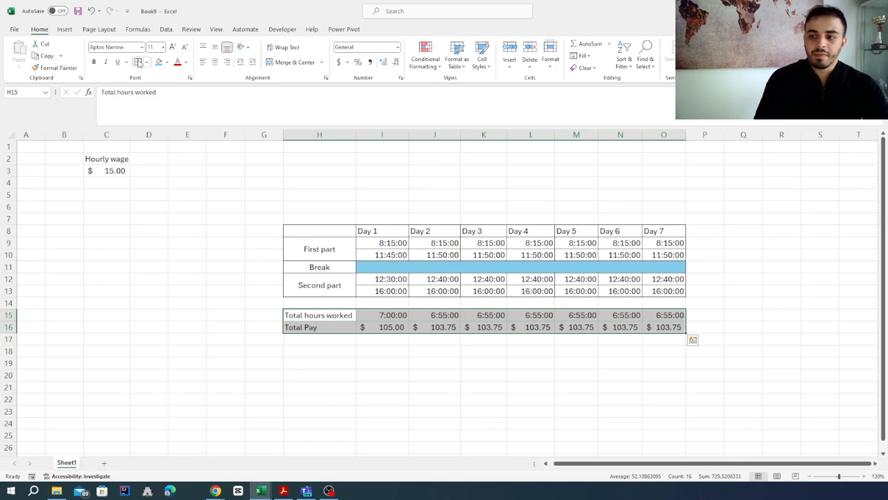
{"action": "left_click", "coordinate": [739, 219]}
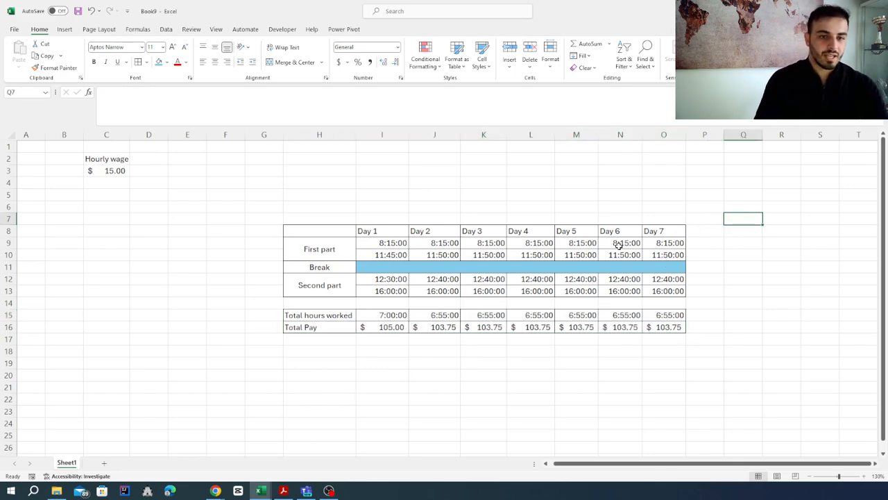
Enter the heading "Total" in cell Q6, beside the schedule table
{"action": "key", "text": "Right"}
{"action": "key", "text": "Right"}
{"action": "key", "text": "Right"}
{"action": "key", "text": "Right"}
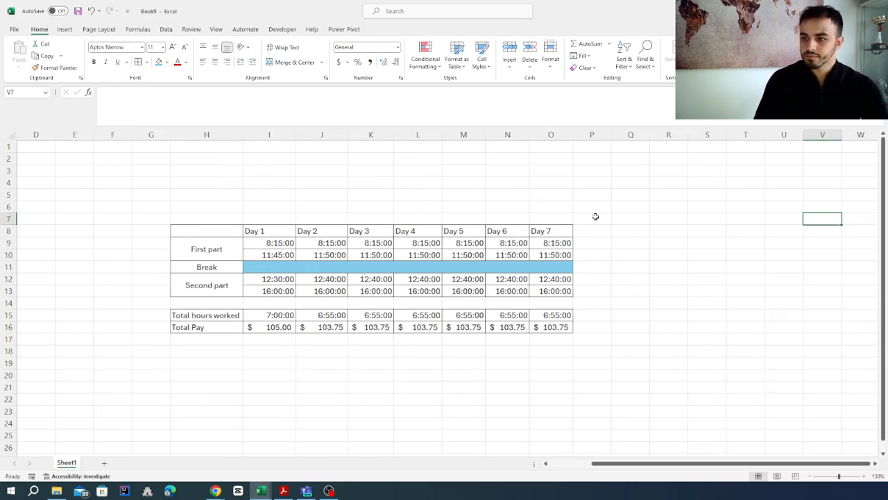
{"action": "left_click", "coordinate": [617, 206]}
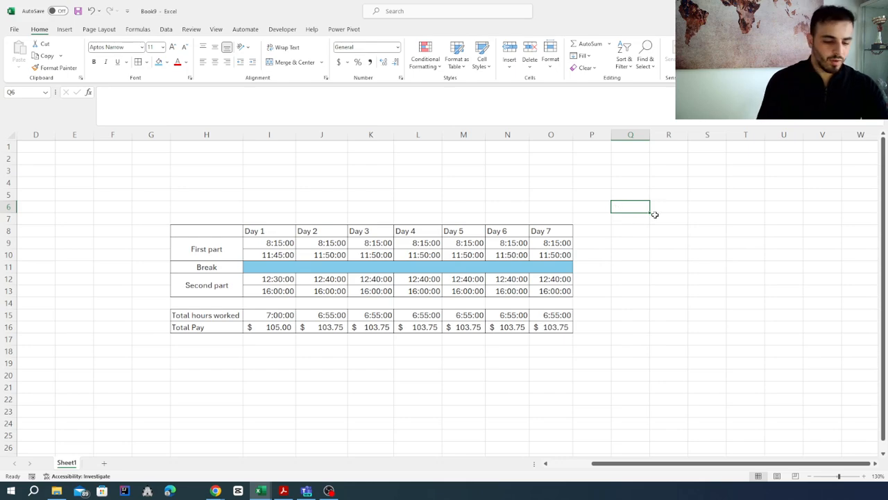
{"action": "type", "text": "Total"}
{"action": "key", "text": "Return"}
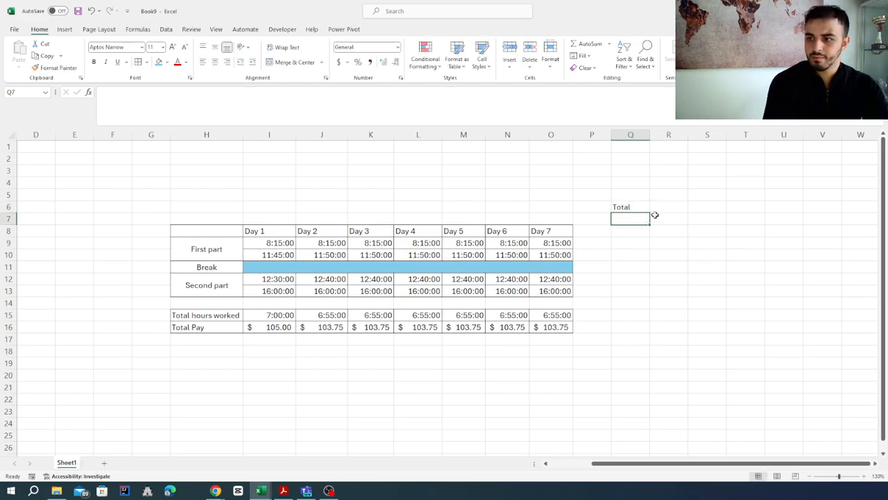
Add borders to cells Q15:Q16, beside the total hours and total pay rows
{"action": "left_click", "coordinate": [621, 317]}
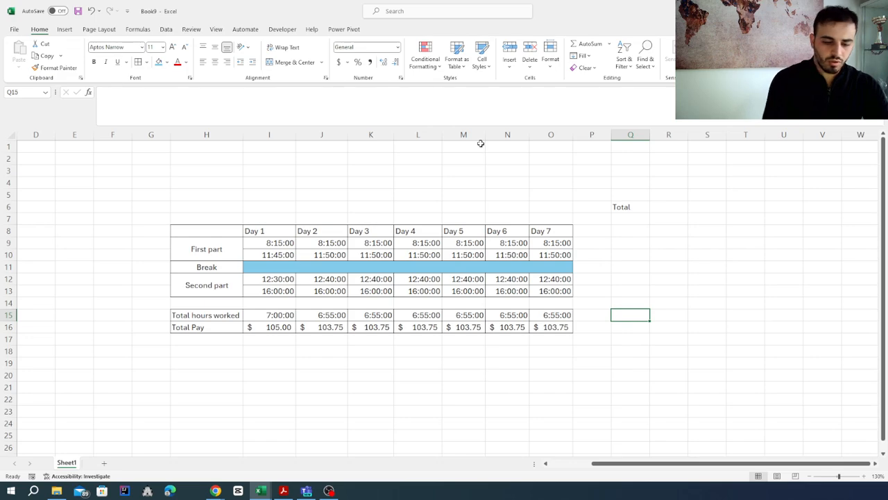
{"action": "left_click_drag", "start_coordinate": [635, 315], "coordinate": [632, 327]}
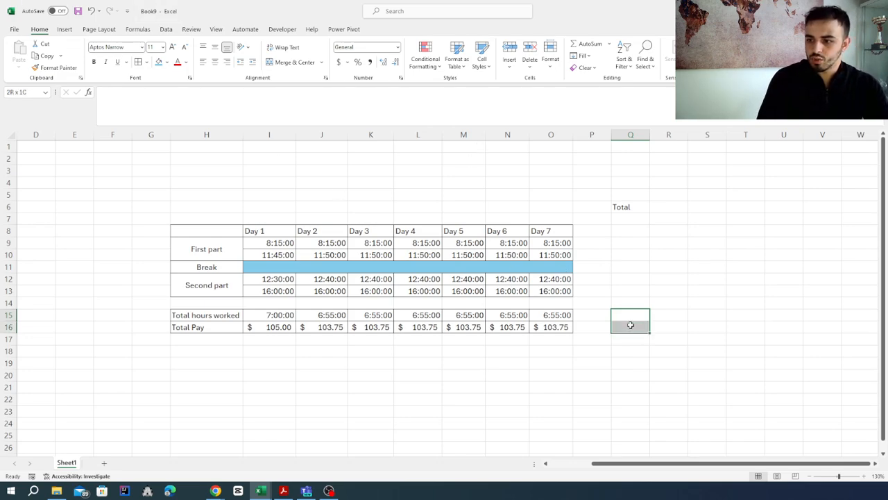
{"action": "left_click", "coordinate": [137, 62]}
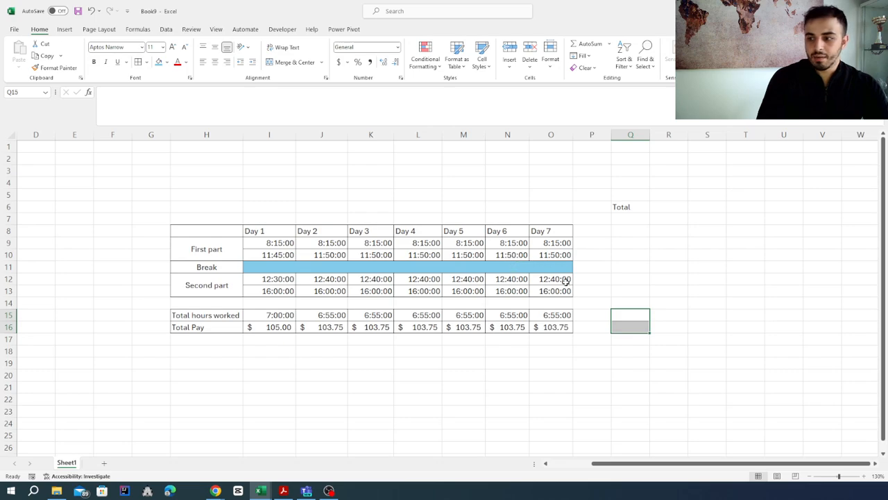
Sum the daily total hours I15:O15 in cell Q15
{"action": "left_click", "coordinate": [632, 315]}
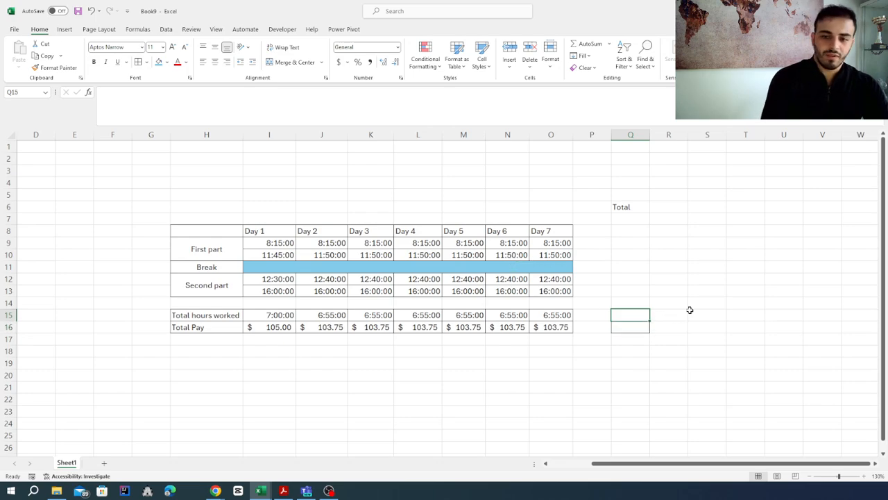
{"action": "type", "text": "=su"}
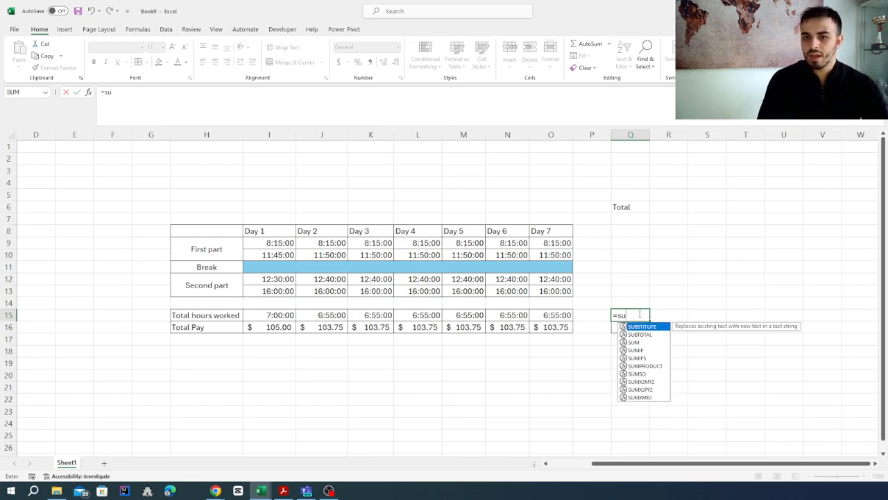
{"action": "type", "text": "m("}
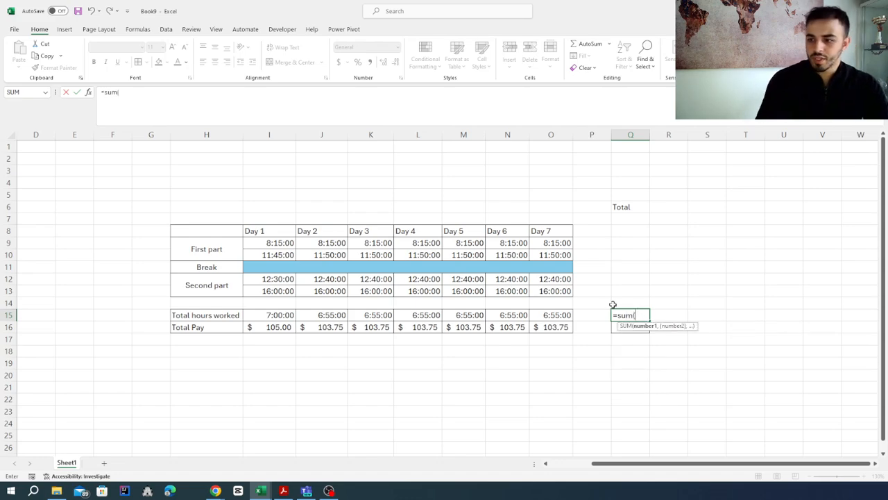
{"action": "left_click_drag", "start_coordinate": [290, 312], "coordinate": [555, 316]}
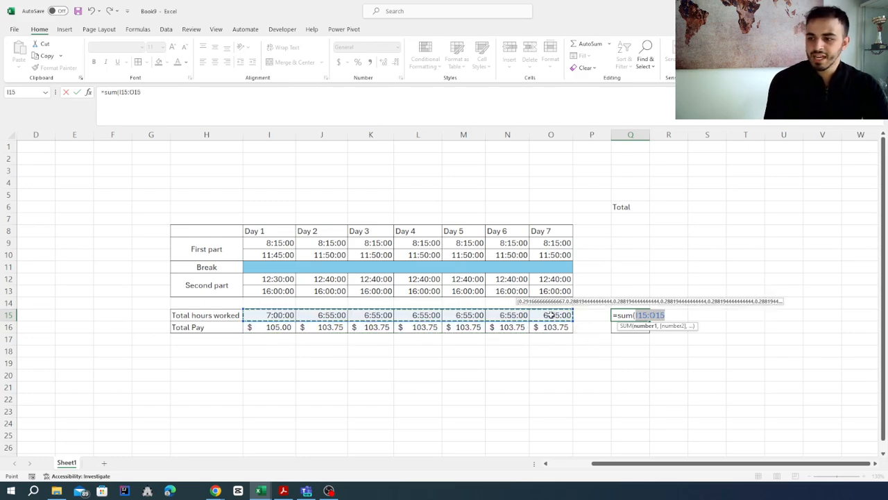
{"action": "key", "text": "Return"}
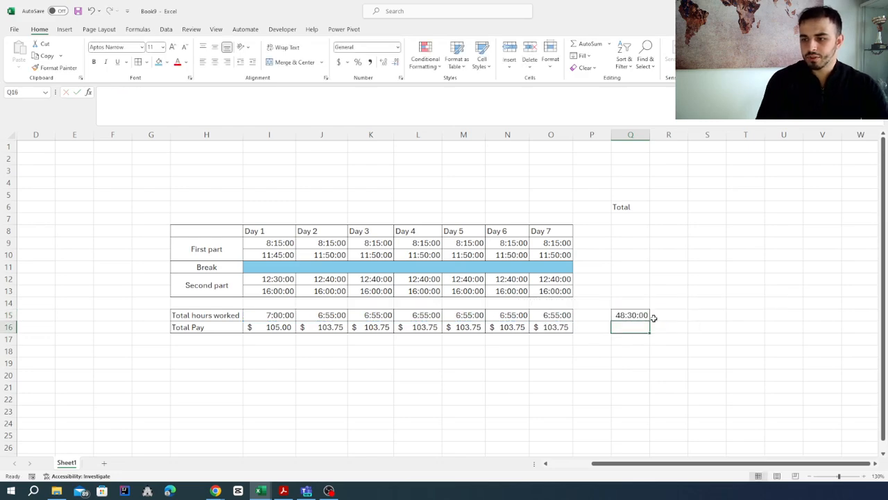
{"action": "left_click", "coordinate": [632, 314]}
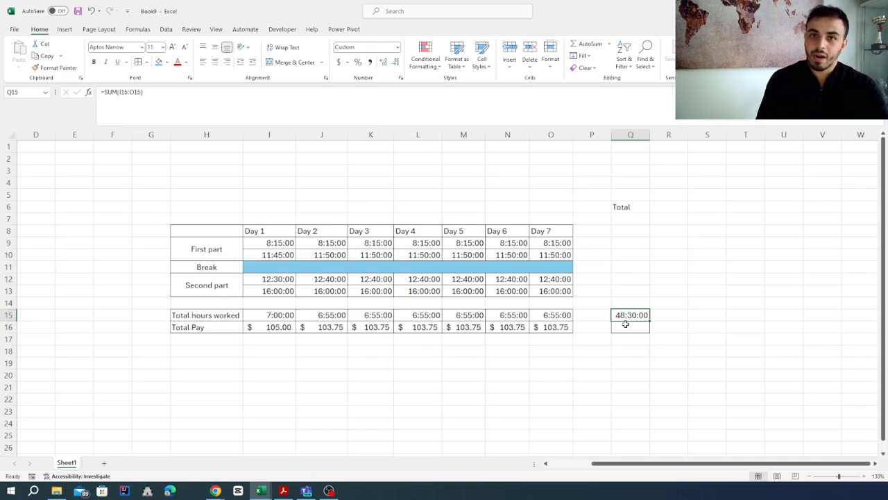
Sum the daily total pay I16:O16 in cell Q16 and widen column Q to fit the amount
{"action": "left_click", "coordinate": [632, 328]}
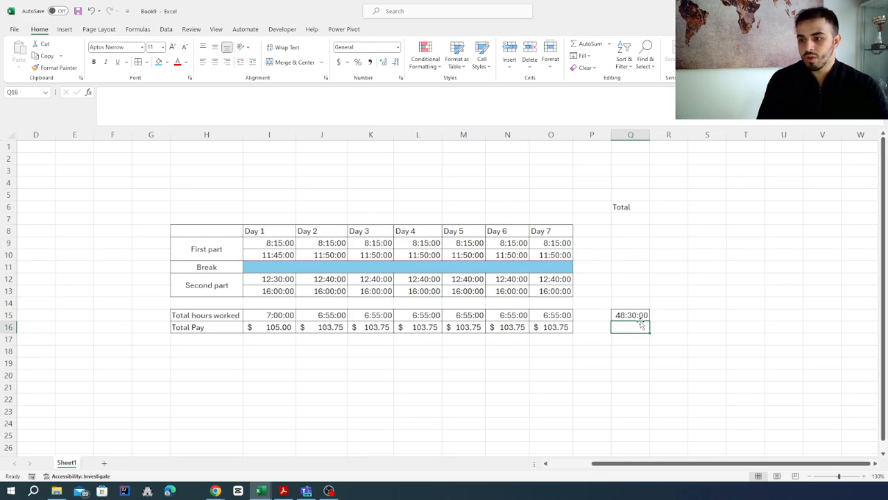
{"action": "type", "text": "="}
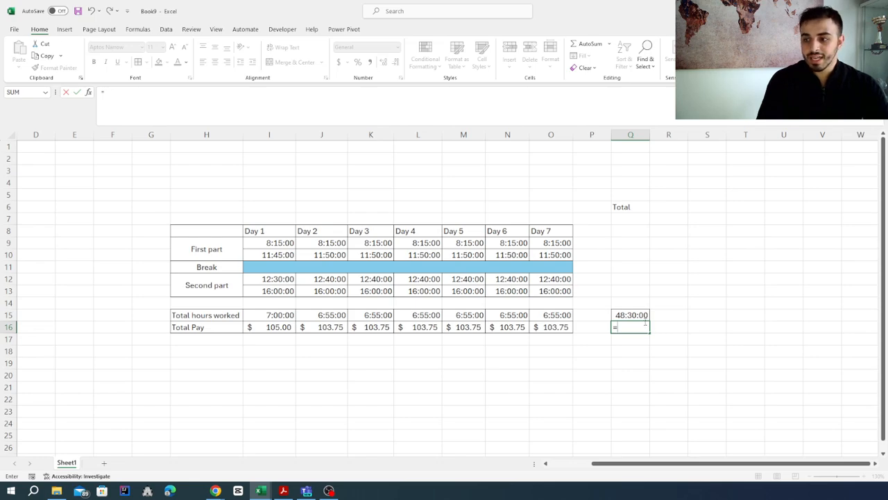
{"action": "type", "text": "sum"}
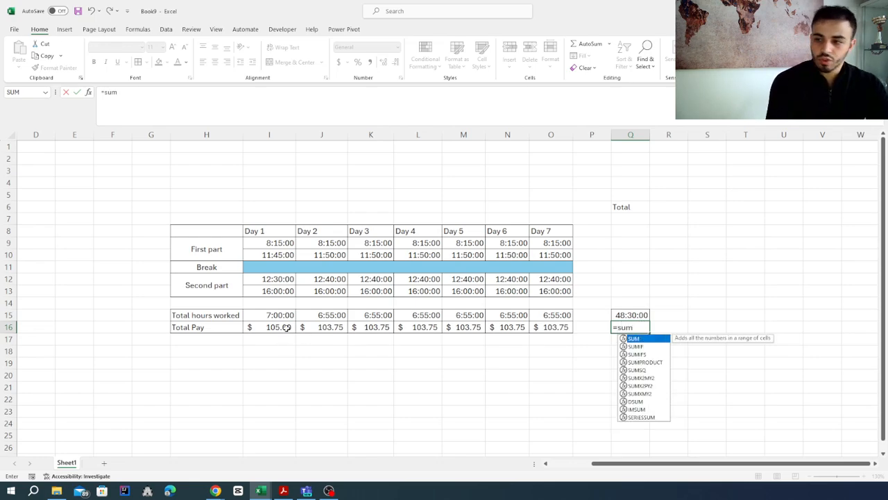
{"action": "type", "text": "("}
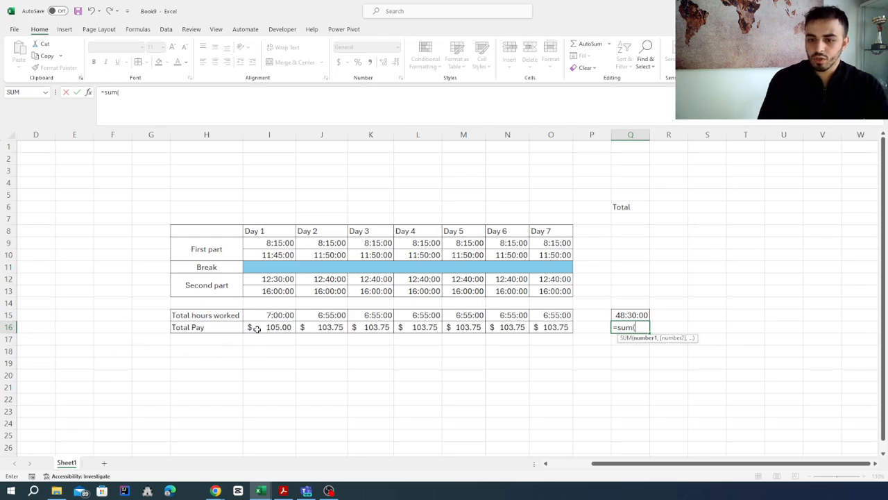
{"action": "left_click_drag", "start_coordinate": [255, 328], "coordinate": [536, 326]}
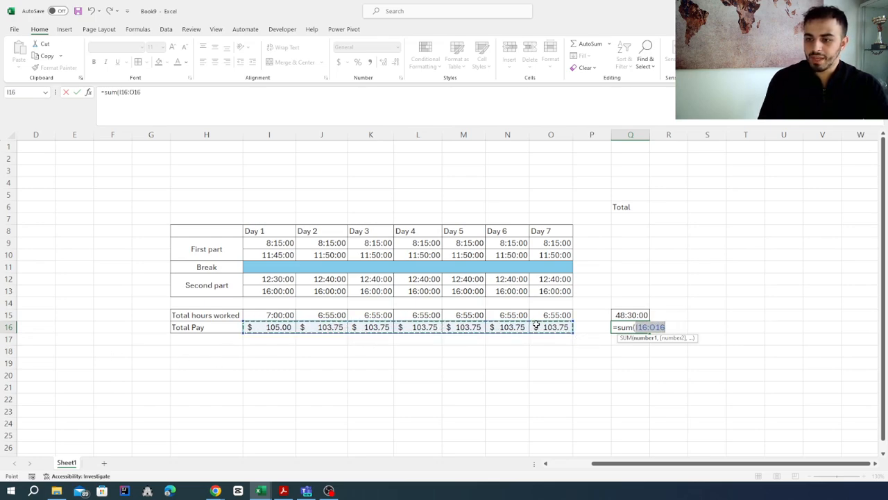
{"action": "key", "text": "Return"}
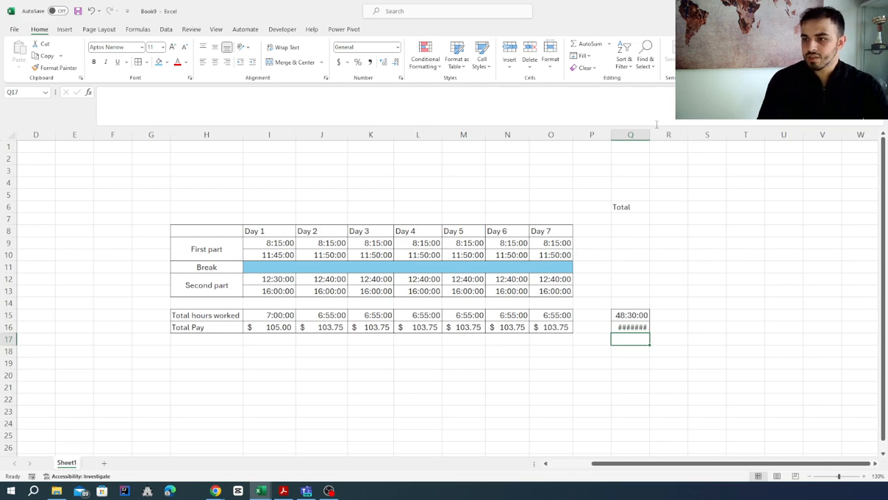
{"action": "left_click_drag", "start_coordinate": [650, 134], "coordinate": [659, 134]}
{"action": "left_click", "coordinate": [652, 379]}
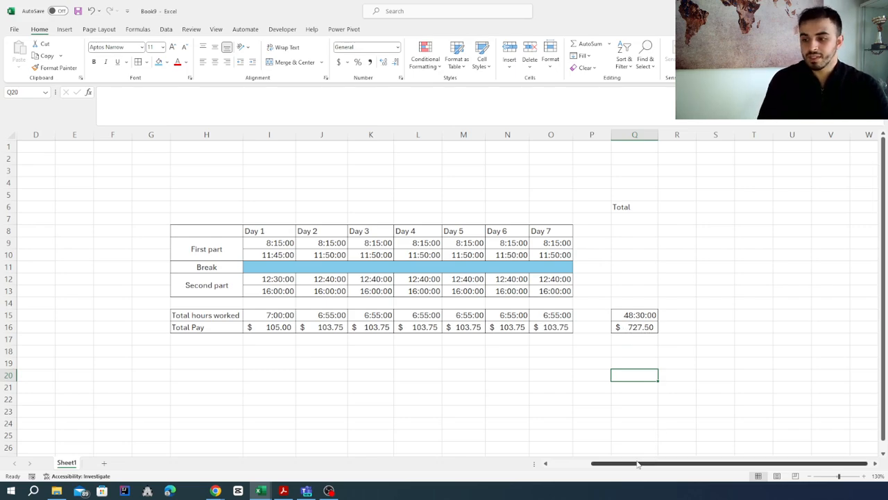
Set the hourly wage in cell C3 to 10 to test the pay calculations
{"action": "left_click", "coordinate": [577, 466]}
{"action": "left_click", "coordinate": [113, 172]}
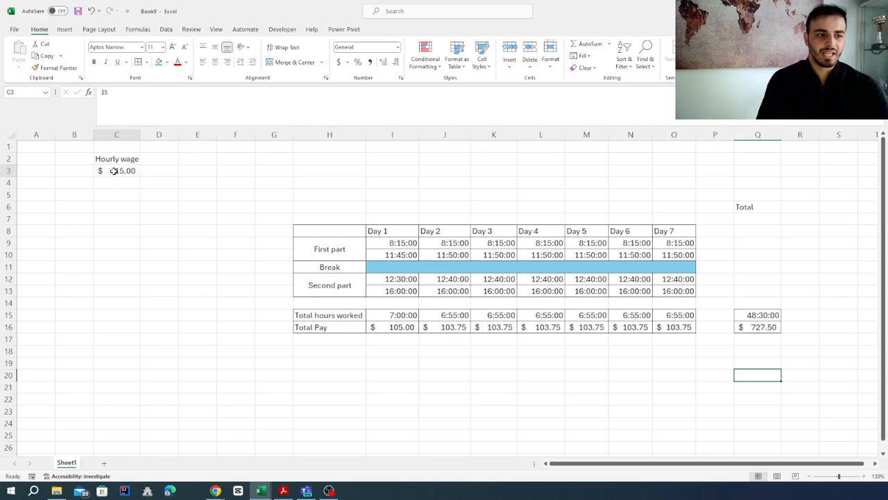
{"action": "type", "text": "10"}
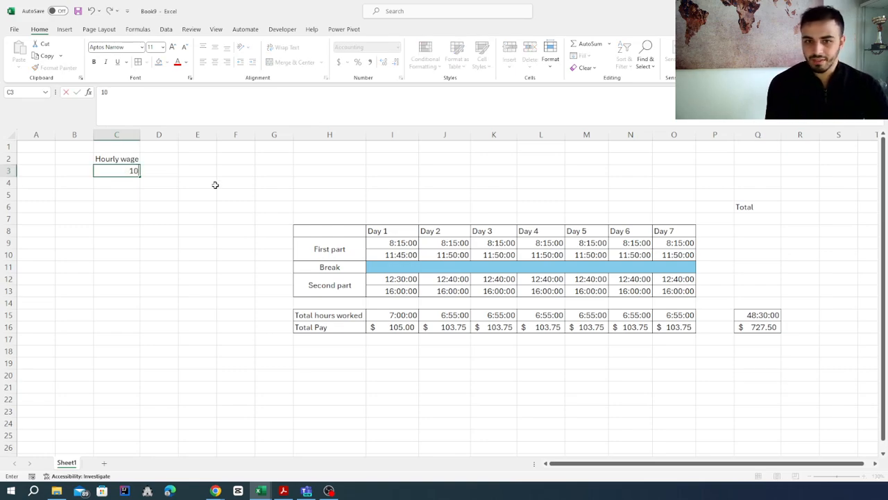
{"action": "key", "text": "Return"}
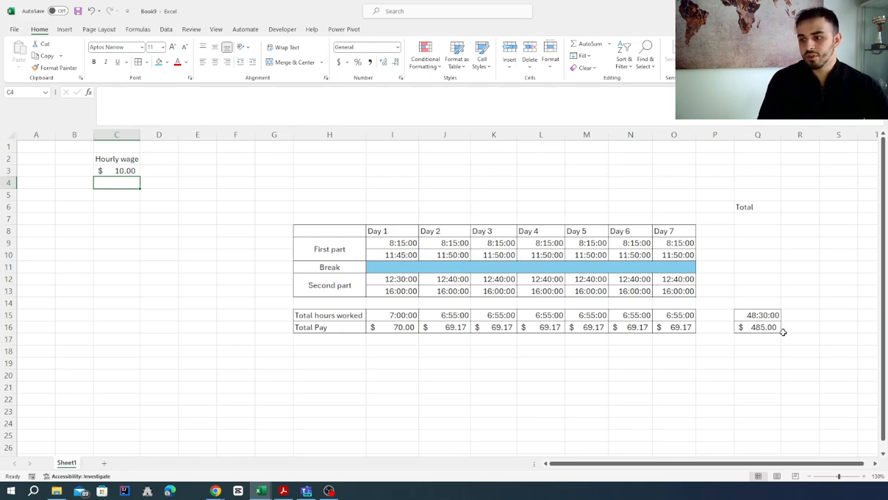
Set the hourly wage in cell C3 to 20
{"action": "left_click", "coordinate": [115, 173]}
{"action": "type", "text": "20"}
{"action": "key", "text": "Return"}
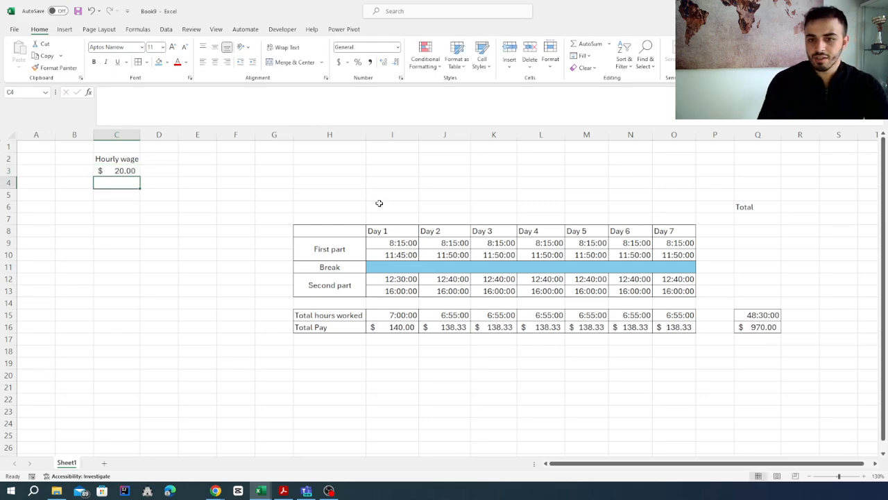